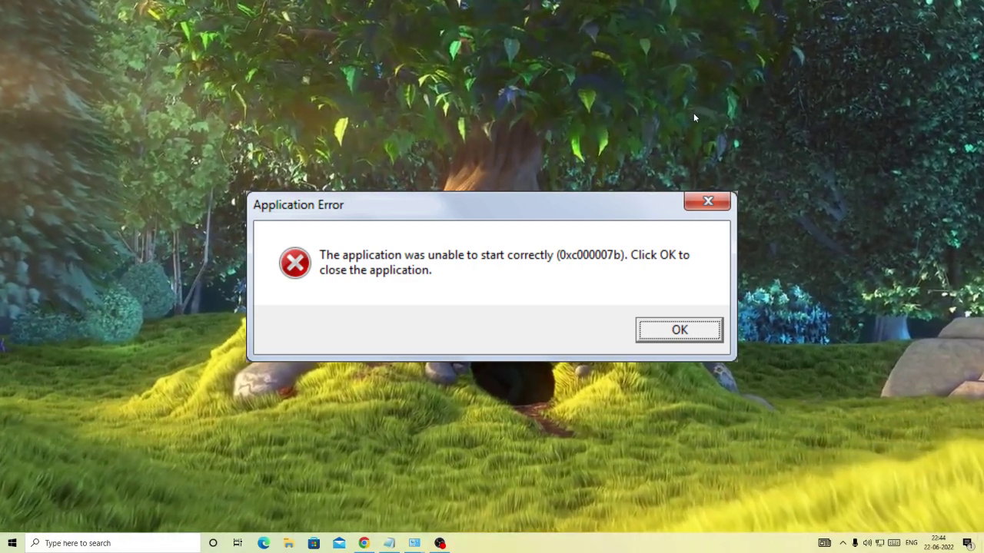
Close the 0xc000007b Application Error message with Enter
{"action": "key", "text": "Return"}
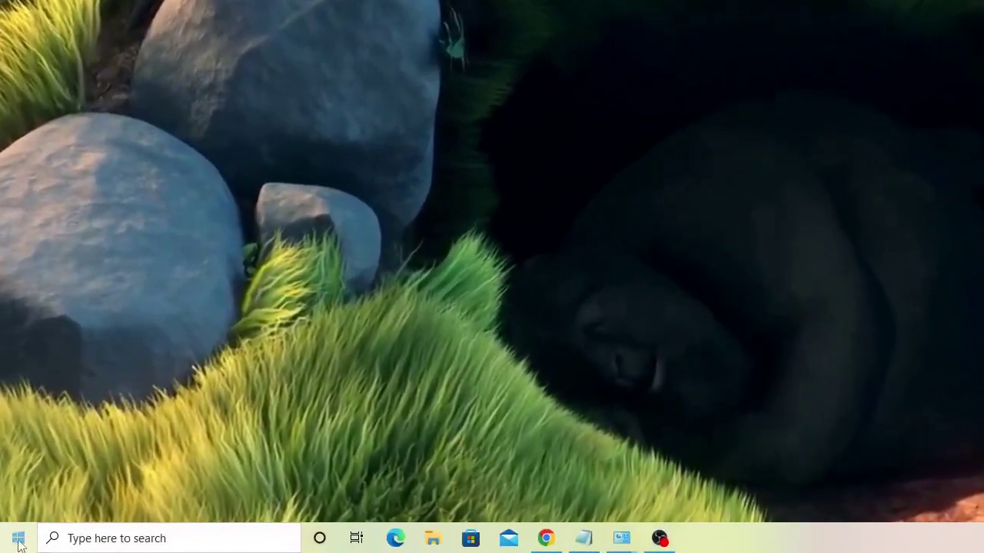
Open Programs and Features from Apps and Features and minimize Settings
{"action": "right_click", "coordinate": [16, 541]}
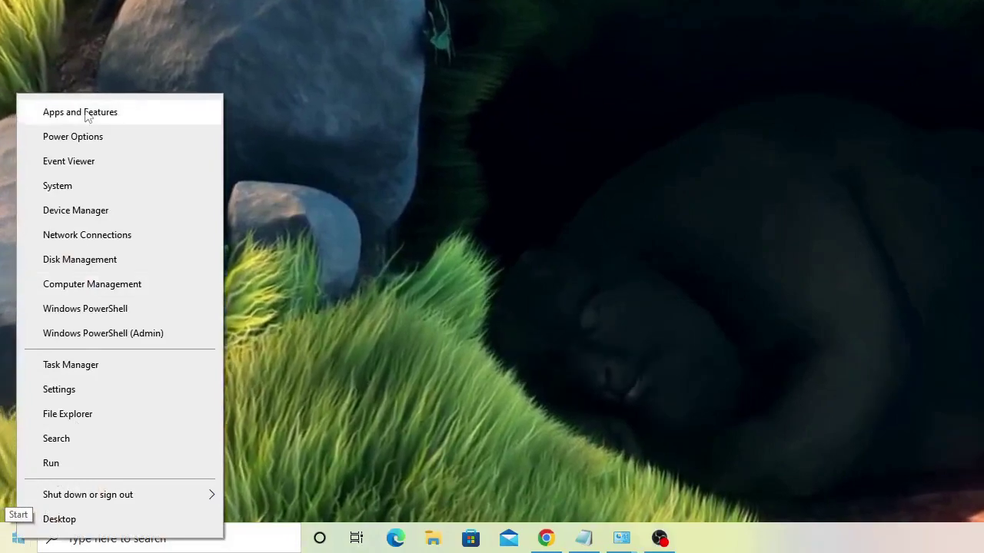
{"action": "left_click", "coordinate": [142, 115]}
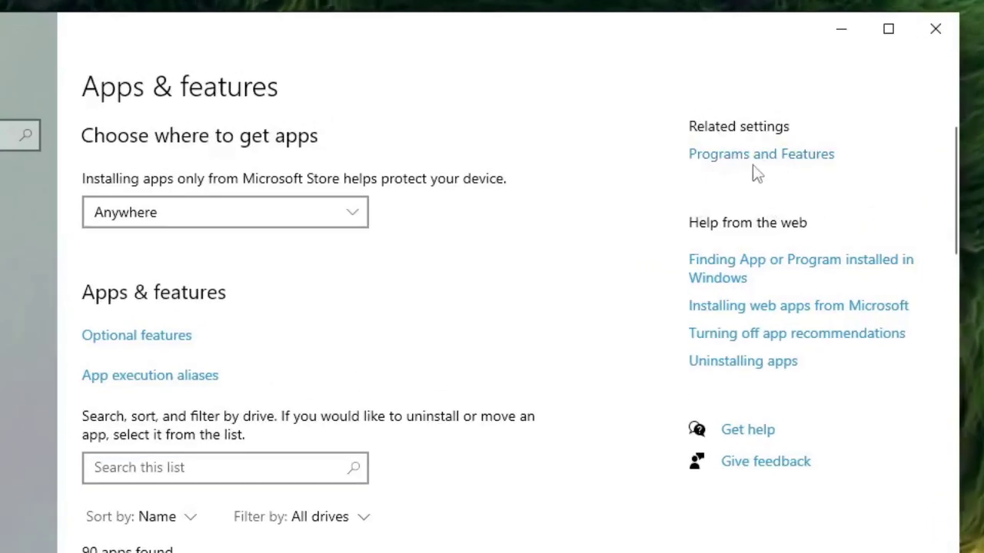
{"action": "left_click", "coordinate": [757, 157]}
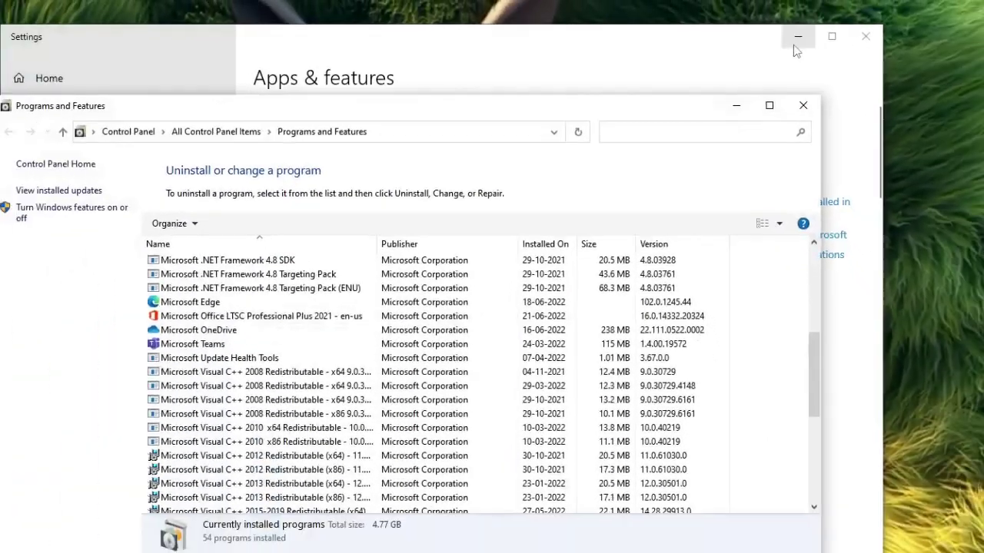
{"action": "left_click", "coordinate": [841, 29]}
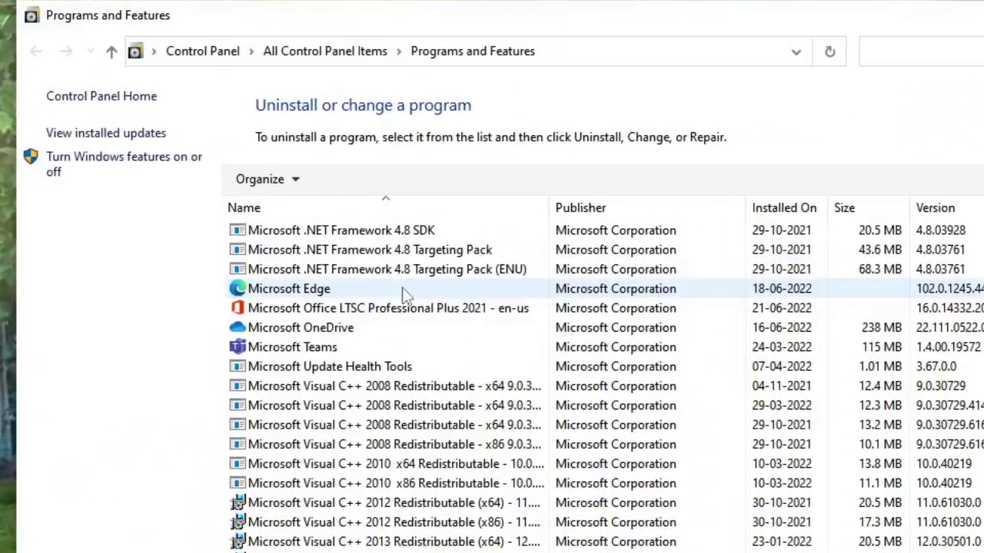
Scroll the installed programs list to locate the Microsoft .NET Framework 4.8 entries
{"action": "scroll", "coordinate": [402, 244], "scroll_direction": "down", "scroll_amount": 3}
{"action": "scroll", "coordinate": [404, 433], "scroll_direction": "down", "scroll_amount": 3}
{"action": "scroll", "coordinate": [406, 450], "scroll_direction": "up", "scroll_amount": 7}
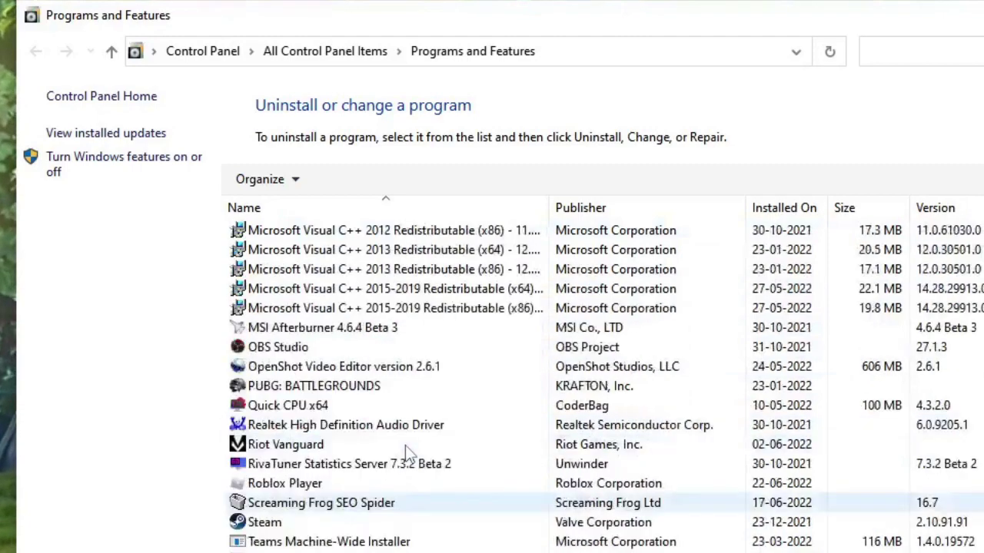
{"action": "scroll", "coordinate": [408, 453], "scroll_direction": "up", "scroll_amount": 5}
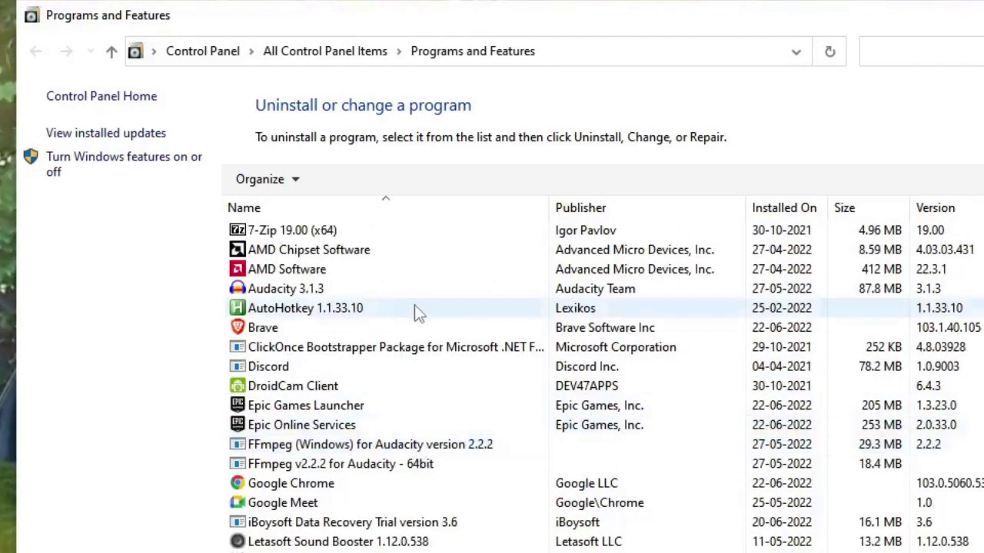
{"action": "scroll", "coordinate": [408, 311], "scroll_direction": "down", "scroll_amount": 5}
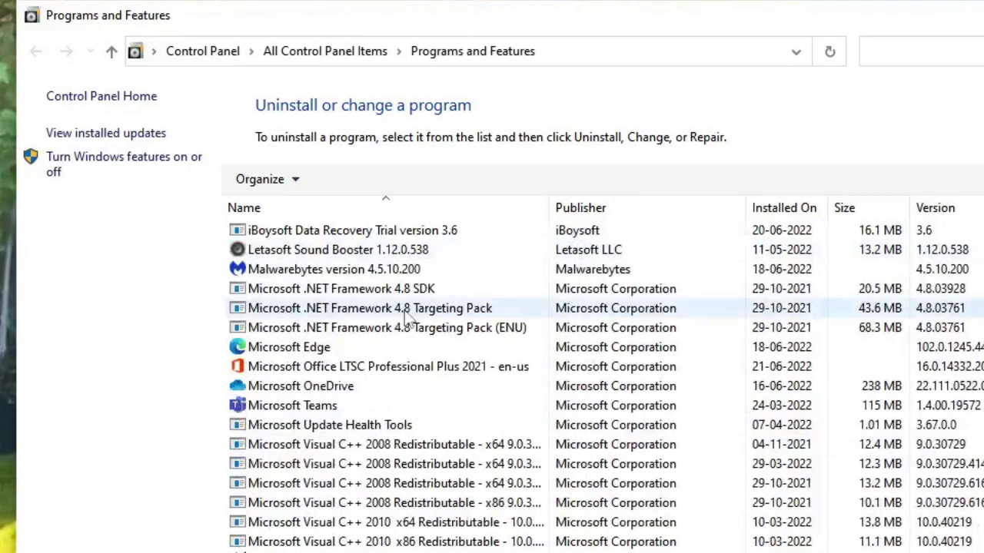
{"action": "scroll", "coordinate": [406, 318], "scroll_direction": "up", "scroll_amount": 3}
{"action": "scroll", "coordinate": [407, 318], "scroll_direction": "up", "scroll_amount": 2}
{"action": "scroll", "coordinate": [407, 317], "scroll_direction": "down", "scroll_amount": 4}
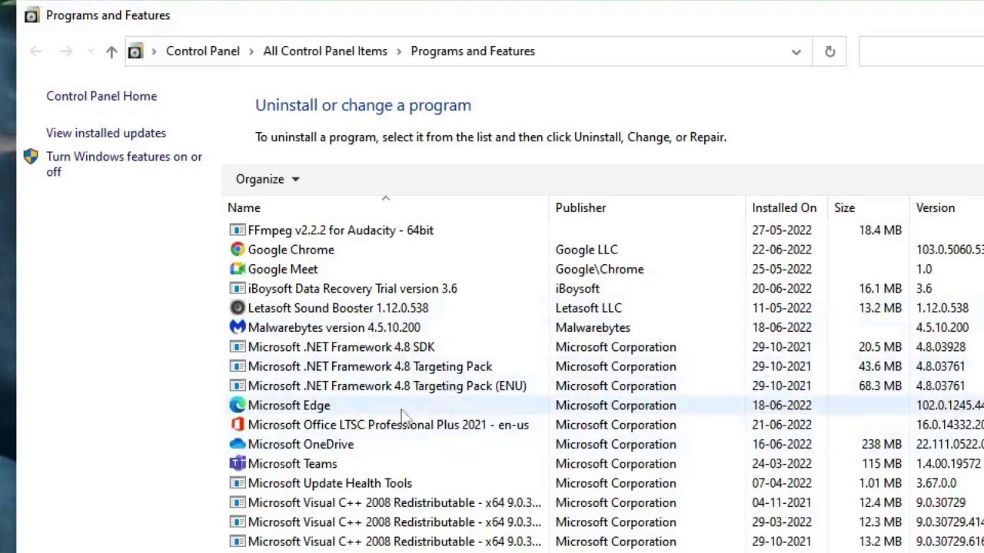
Verify .NET Framework 3.5 and 4.8 Advanced Services are enabled in Windows Features, cancelling without changes
{"action": "left_click", "coordinate": [161, 168]}
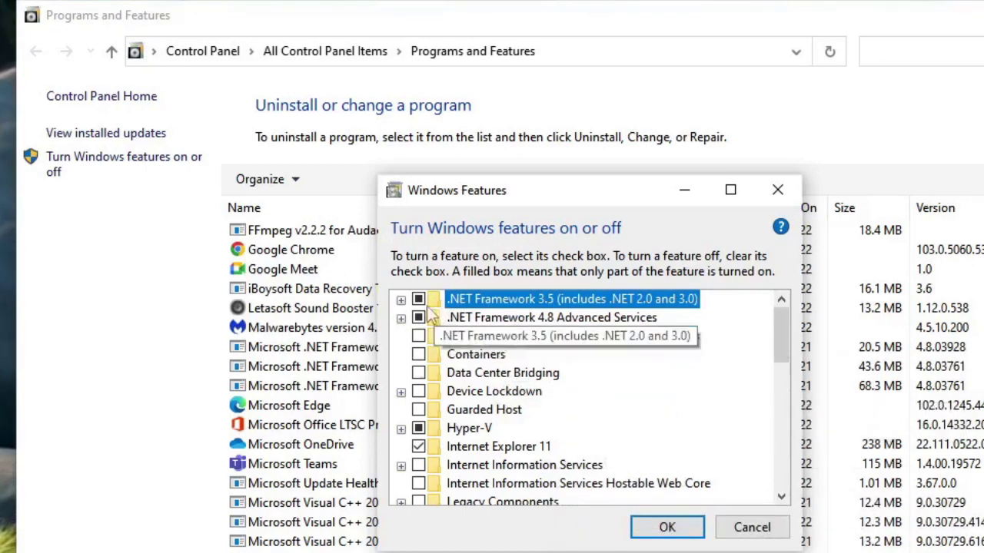
{"action": "left_click", "coordinate": [666, 528]}
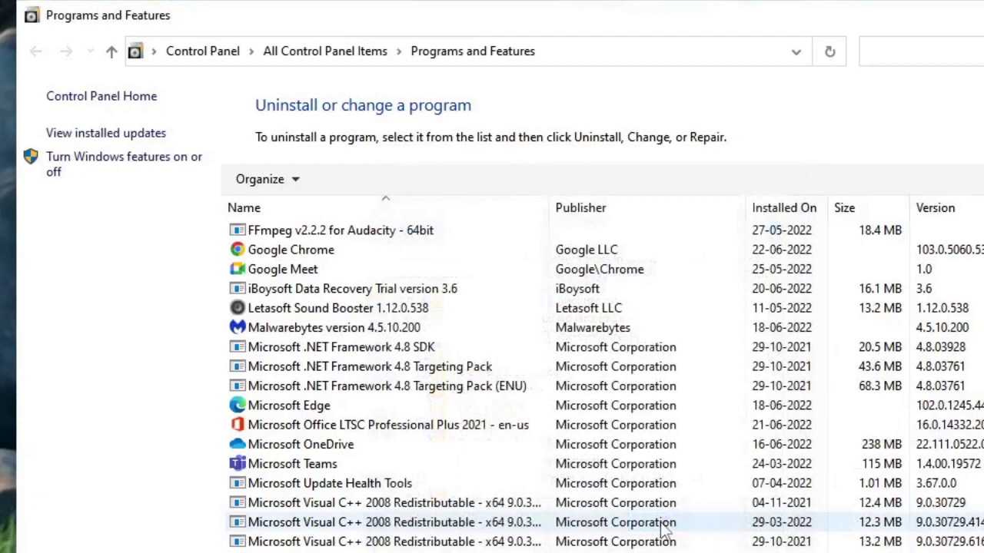
{"action": "left_click", "coordinate": [146, 173]}
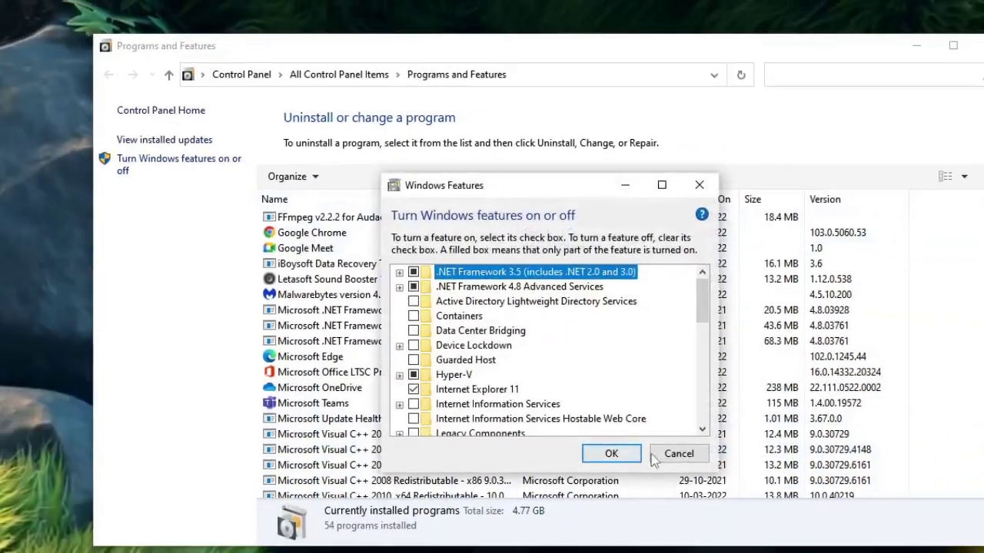
{"action": "left_click", "coordinate": [751, 527]}
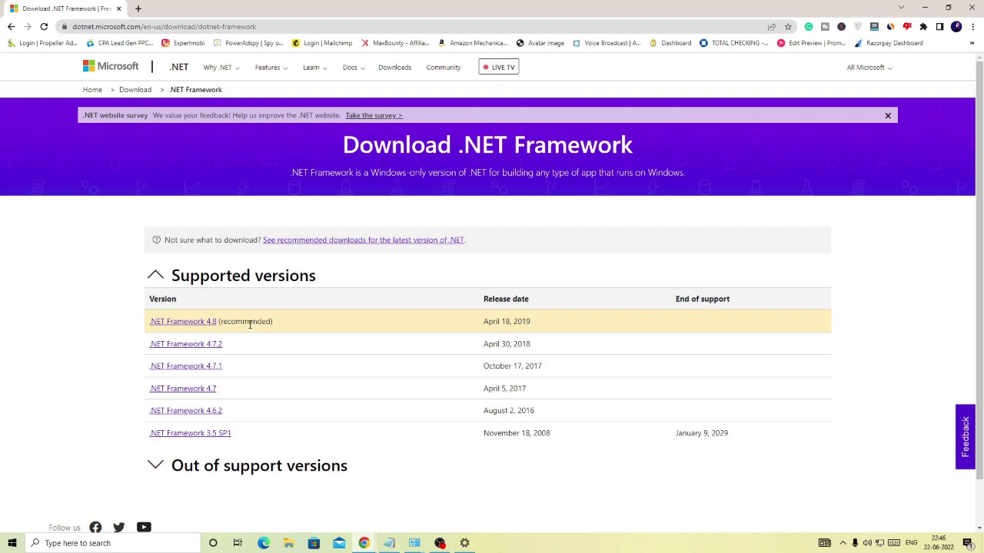
Close the Chrome .NET Framework download page and the Programs and Features window
{"action": "left_click", "coordinate": [967, 9]}
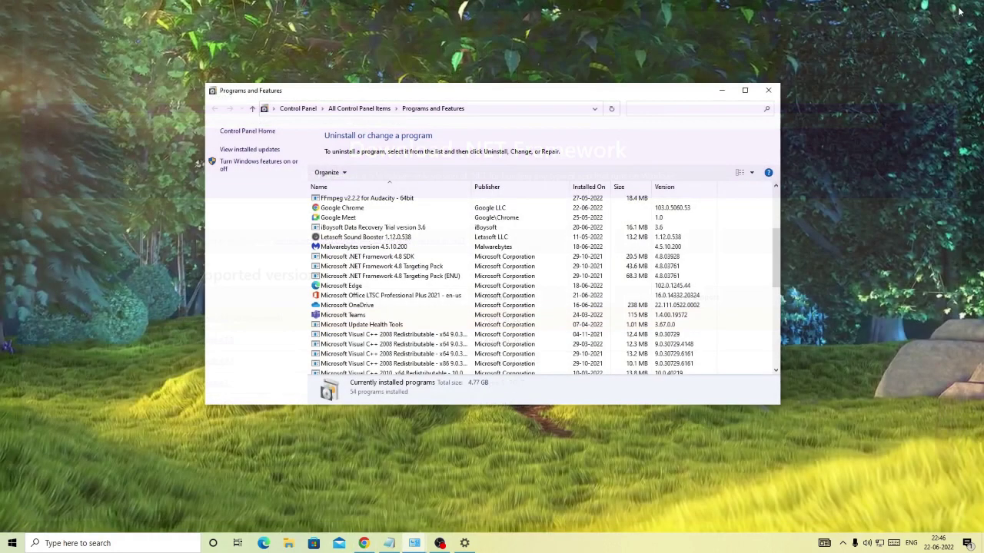
{"action": "left_click", "coordinate": [765, 89]}
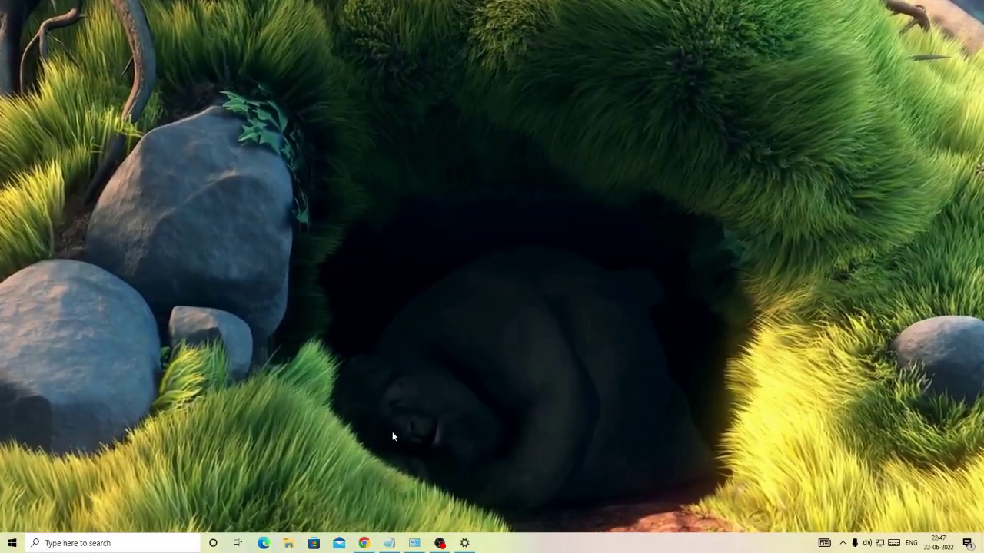
Show the desktop icons and drag the VALORANT shortcut to the desktop centre
{"action": "right_click", "coordinate": [477, 279]}
{"action": "mouse_move", "coordinate": [500, 300]}
{"action": "left_click", "coordinate": [659, 366]}
{"action": "left_click_drag", "start_coordinate": [143, 435], "coordinate": [454, 231]}
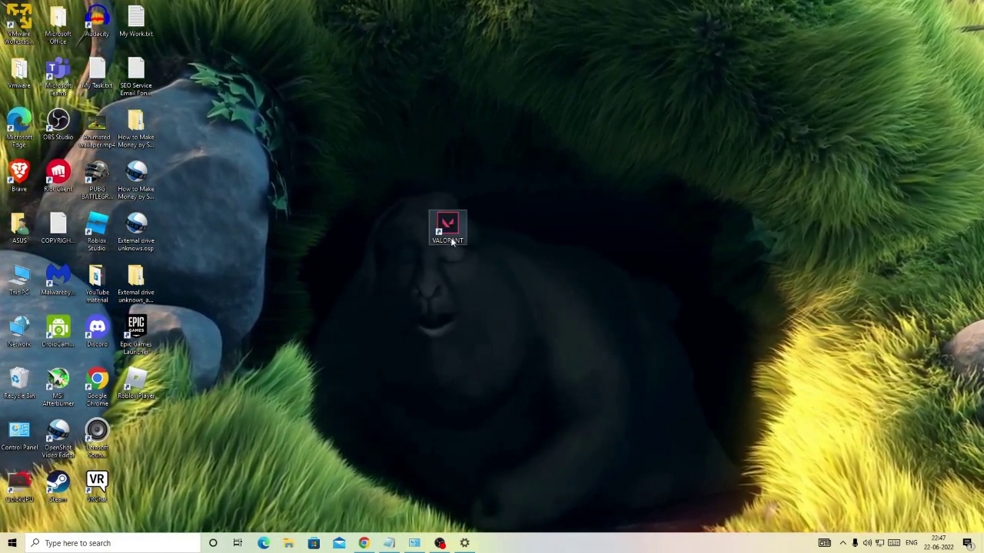
In VALORANT shortcut Compatibility, enable Run as administrator and Disable fullscreen optimizations, then apply
{"action": "right_click", "coordinate": [455, 236]}
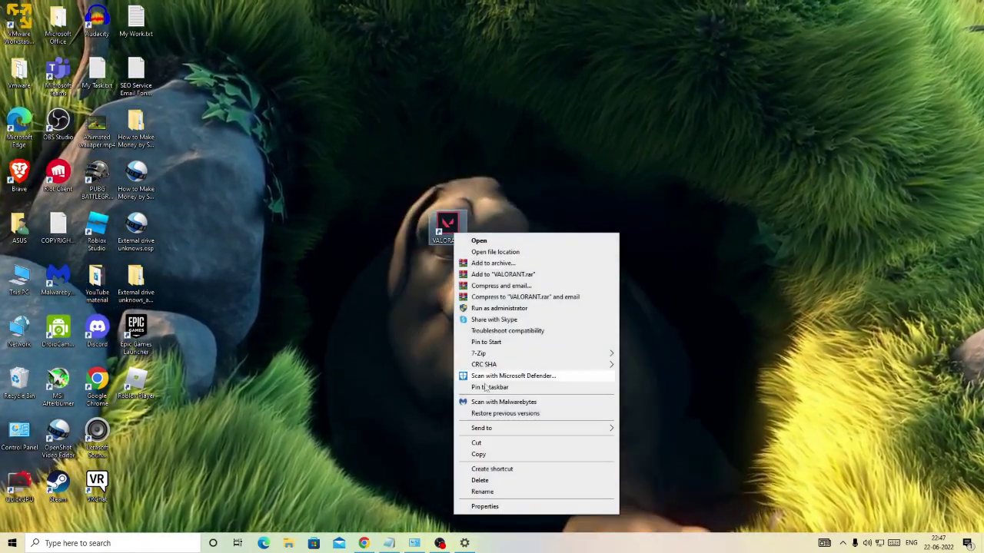
{"action": "left_click", "coordinate": [495, 509]}
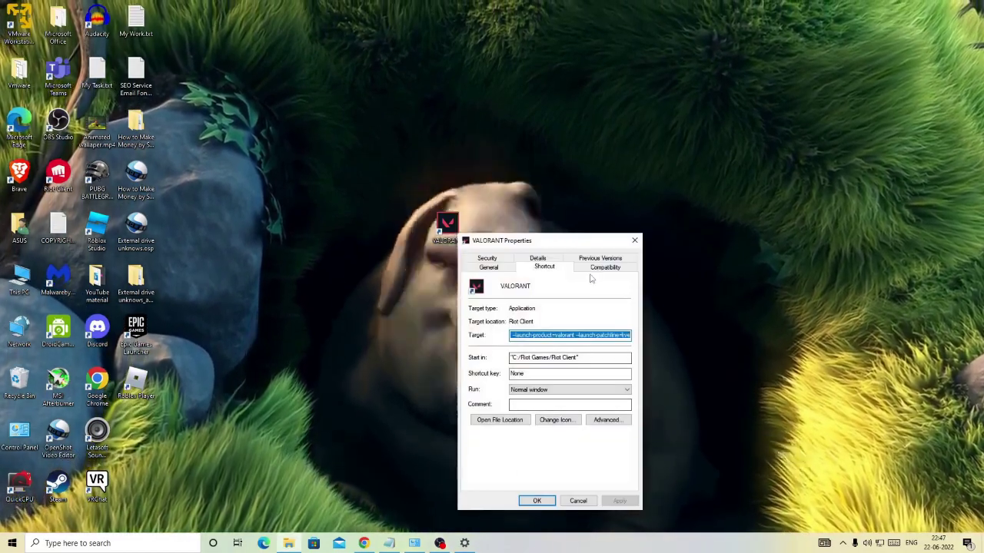
{"action": "left_click", "coordinate": [599, 270]}
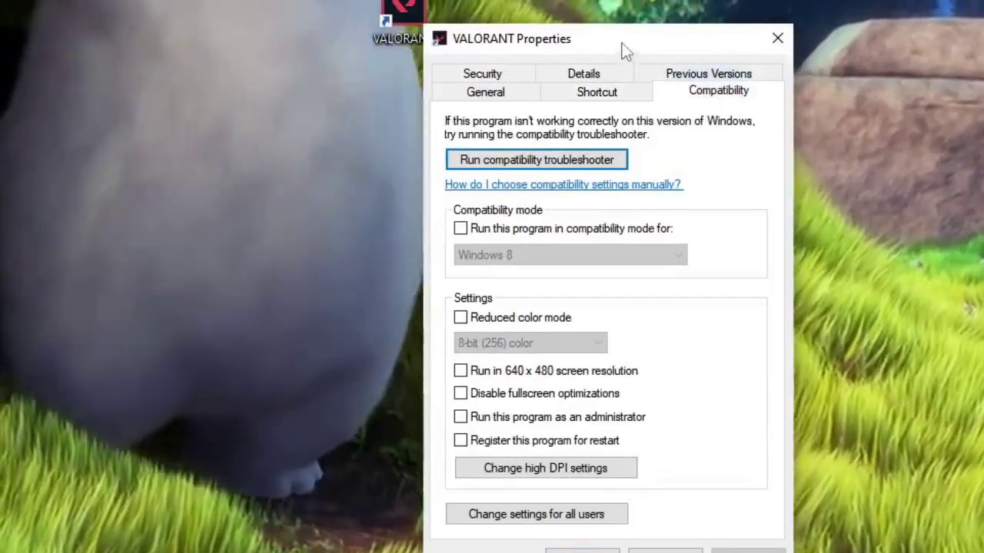
{"action": "left_click_drag", "start_coordinate": [624, 49], "coordinate": [678, 0]}
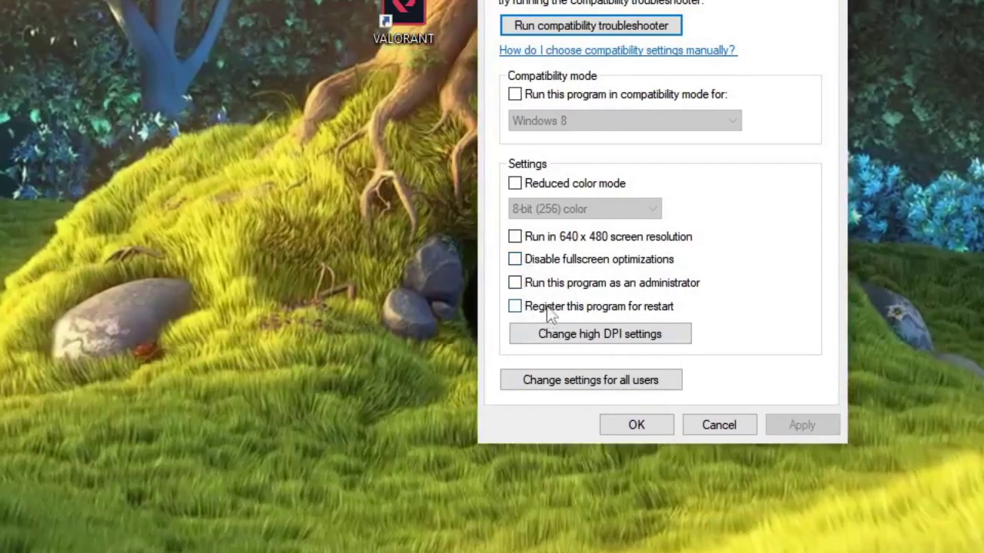
{"action": "left_click", "coordinate": [515, 283]}
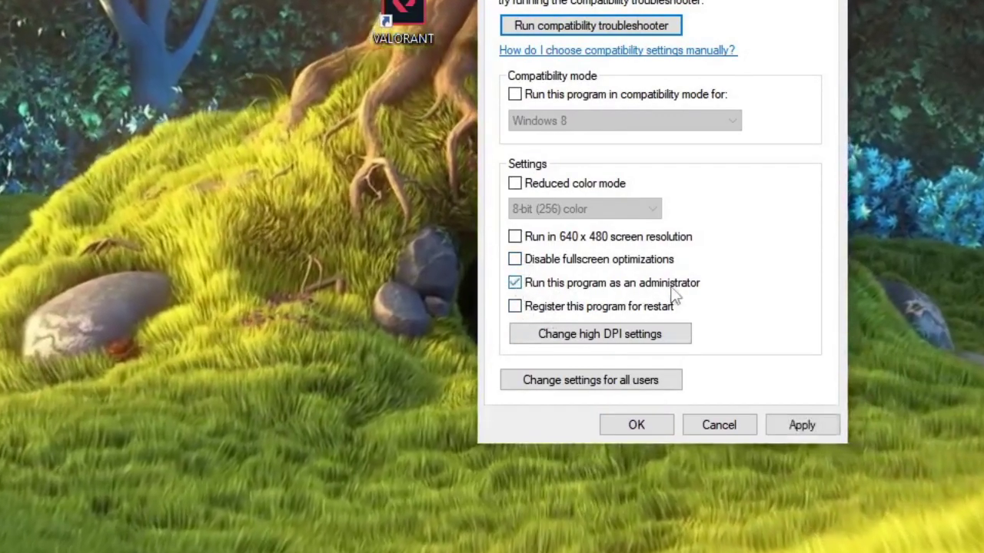
{"action": "left_click", "coordinate": [526, 262]}
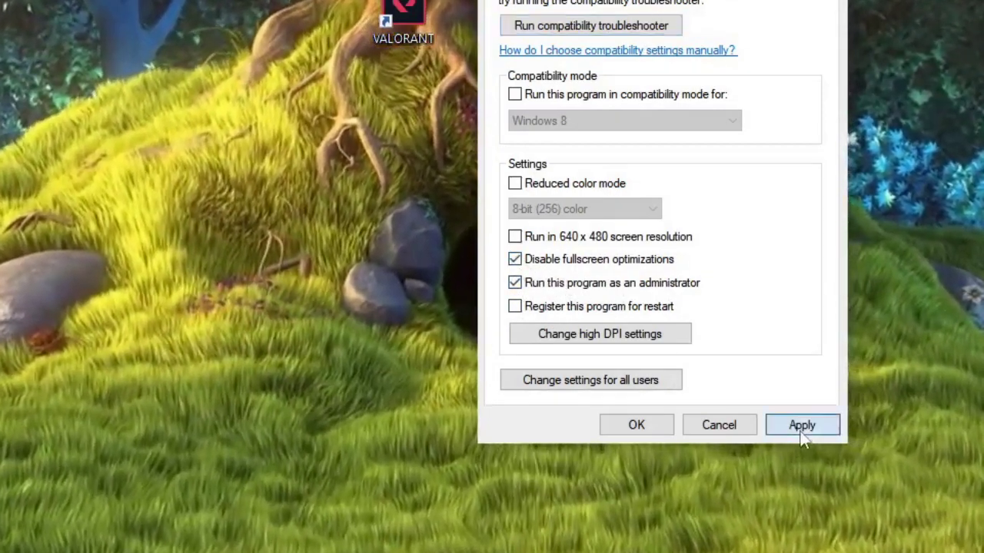
{"action": "left_click", "coordinate": [801, 434]}
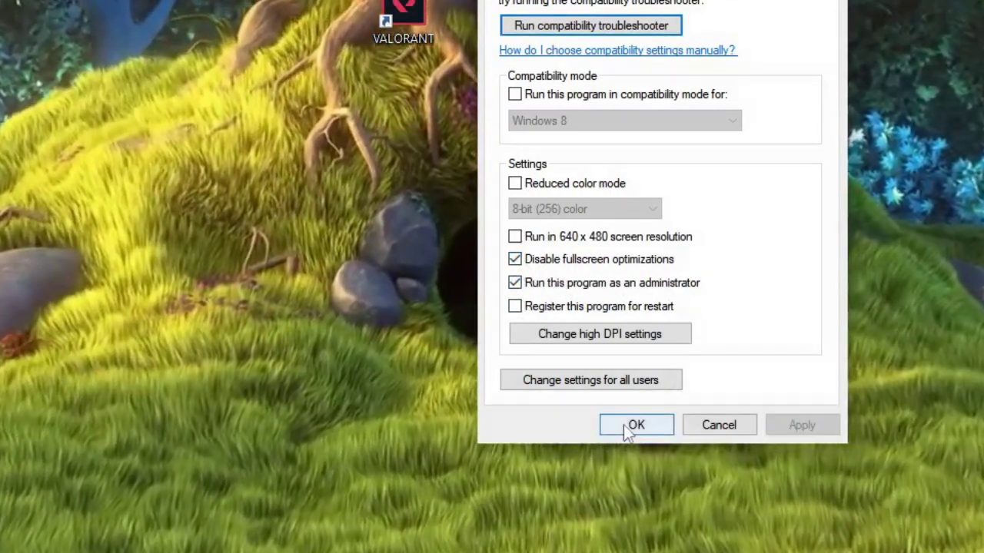
{"action": "left_click", "coordinate": [624, 425]}
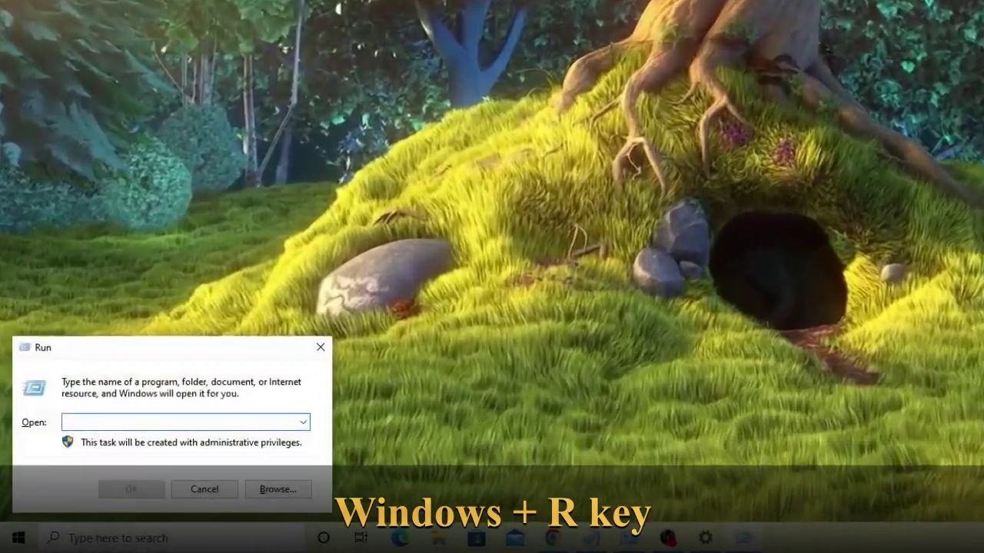
Run regedit from the Run dialog to launch Registry Editor
{"action": "type", "text": "regedit"}
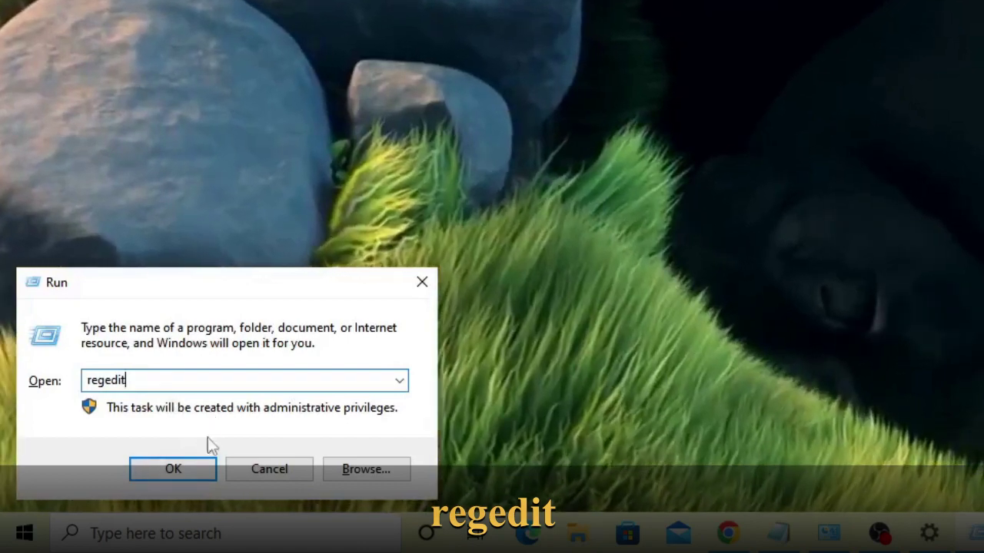
{"action": "left_click", "coordinate": [201, 470]}
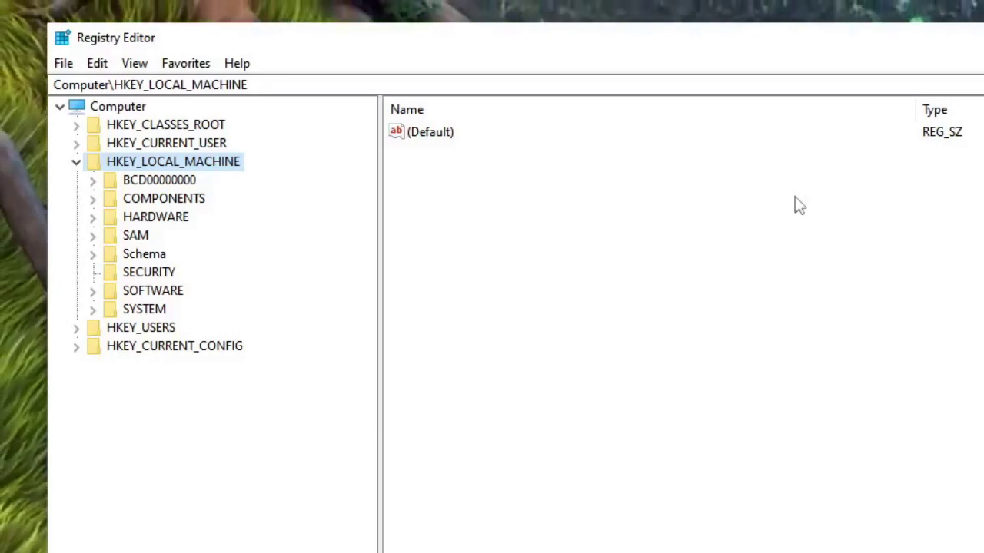
Navigate to HKEY_LOCAL_MACHINE\SOFTWARE\Microsoft\Windows NT\CurrentVersion\Windows via the address bar
{"action": "left_click", "coordinate": [281, 90]}
{"action": "left_click_drag", "start_coordinate": [281, 90], "coordinate": [66, 89]}
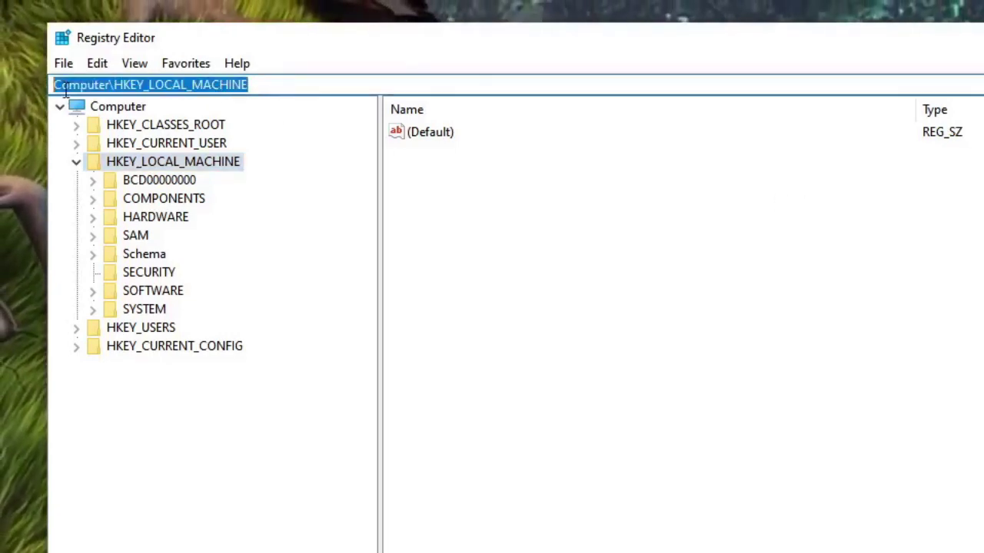
{"action": "left_click", "coordinate": [76, 163]}
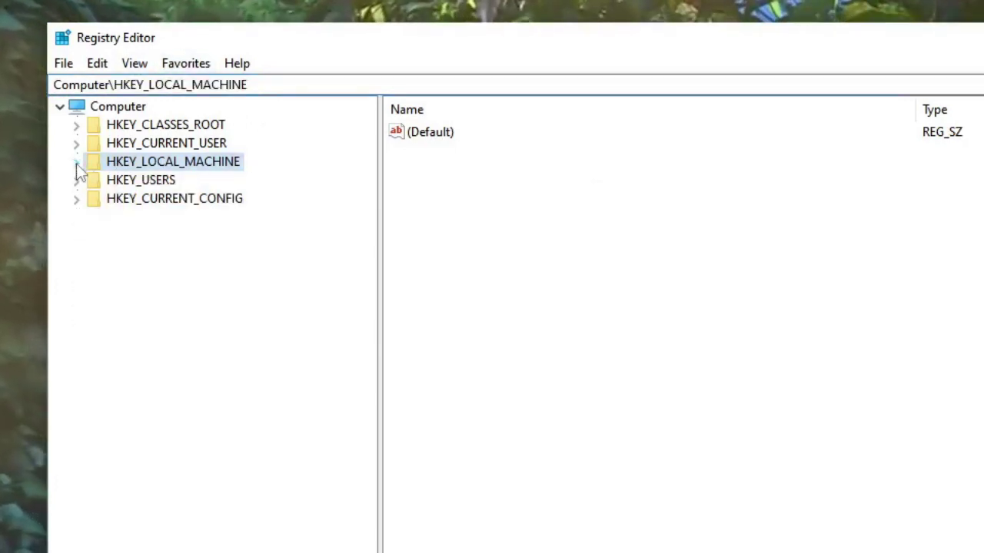
{"action": "left_click", "coordinate": [285, 85]}
{"action": "type", "text": "Computer\\HKEY_LOCAL_MACHINE\\SOFTWARE\\Microsoft\\Windows NT\\CurrentVersion\\Windows"}
{"action": "key", "text": "Return"}
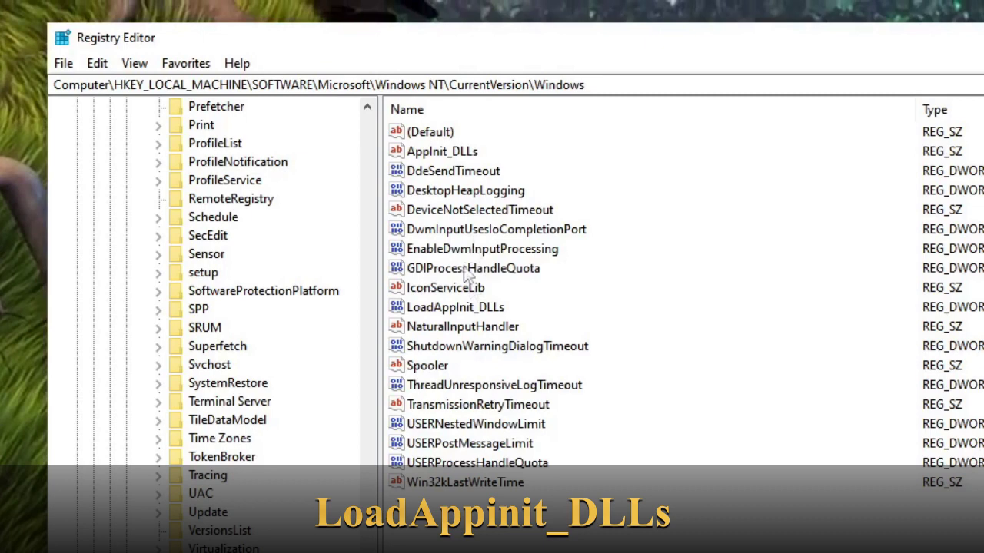
Select the LoadAppInit_DLLs value in the Windows key for editing
{"action": "left_click", "coordinate": [460, 229]}
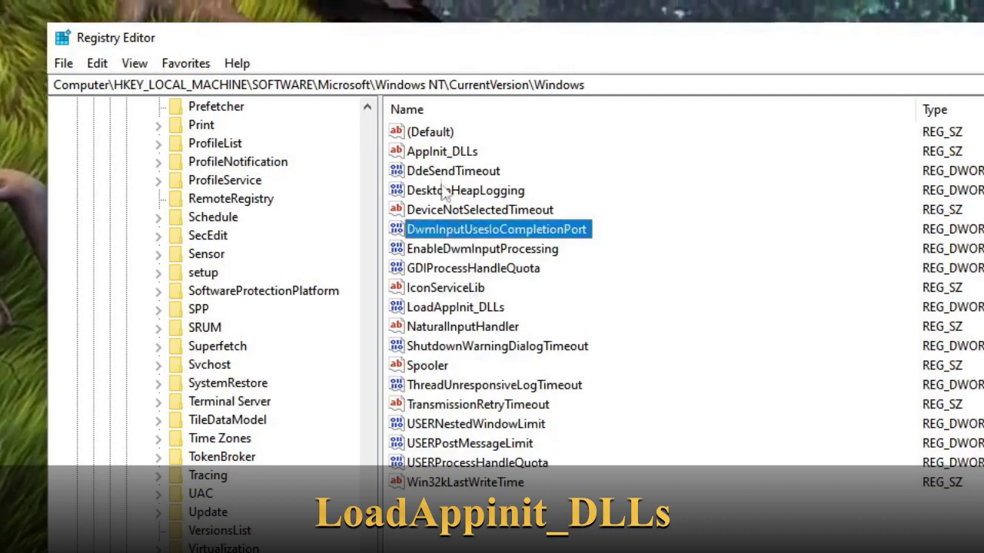
{"action": "left_click", "coordinate": [461, 308]}
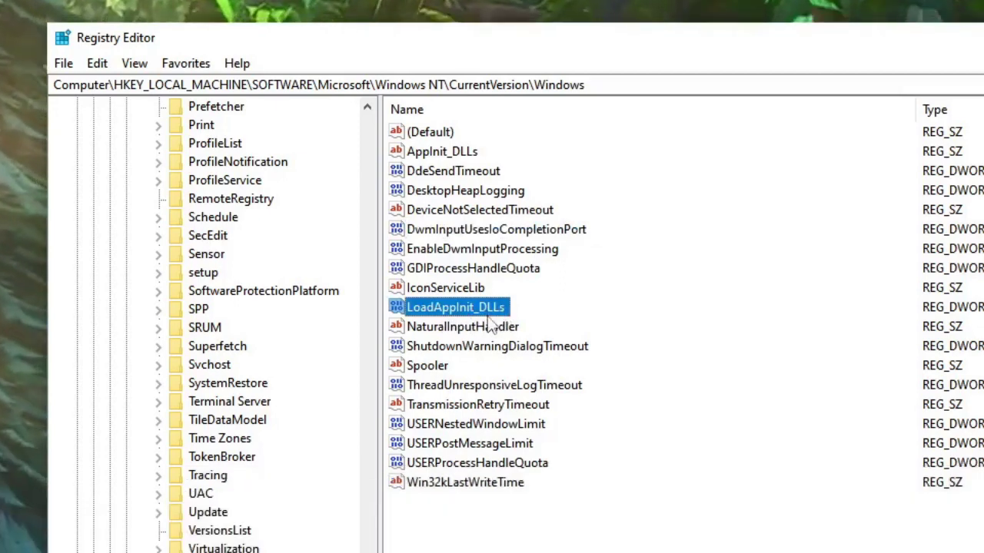
{"action": "left_click_drag", "start_coordinate": [603, 85], "coordinate": [106, 88]}
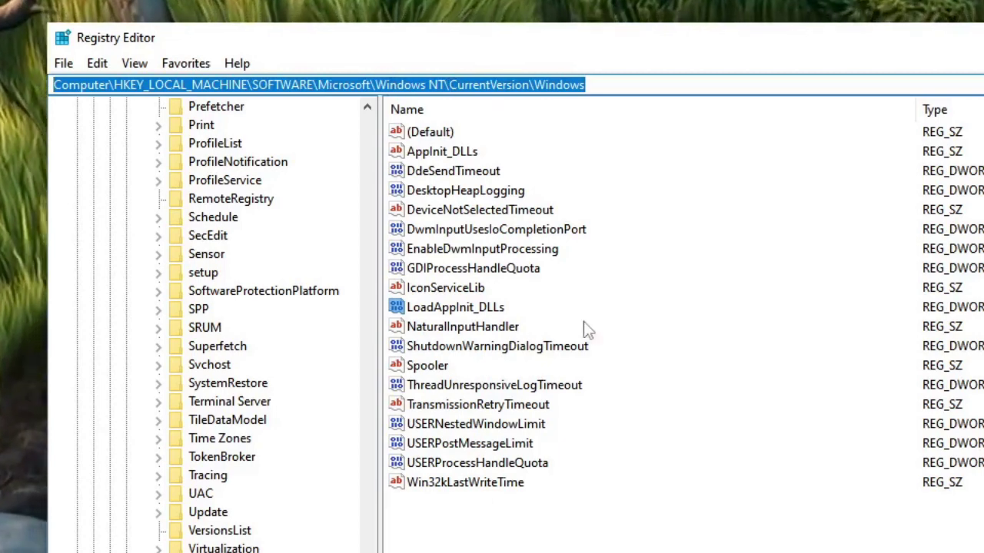
{"action": "left_click", "coordinate": [454, 309]}
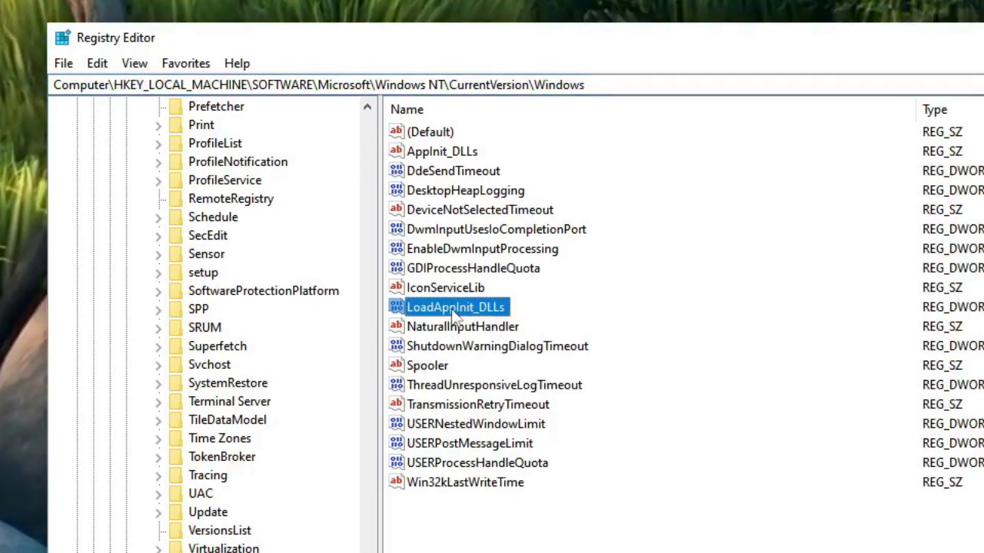
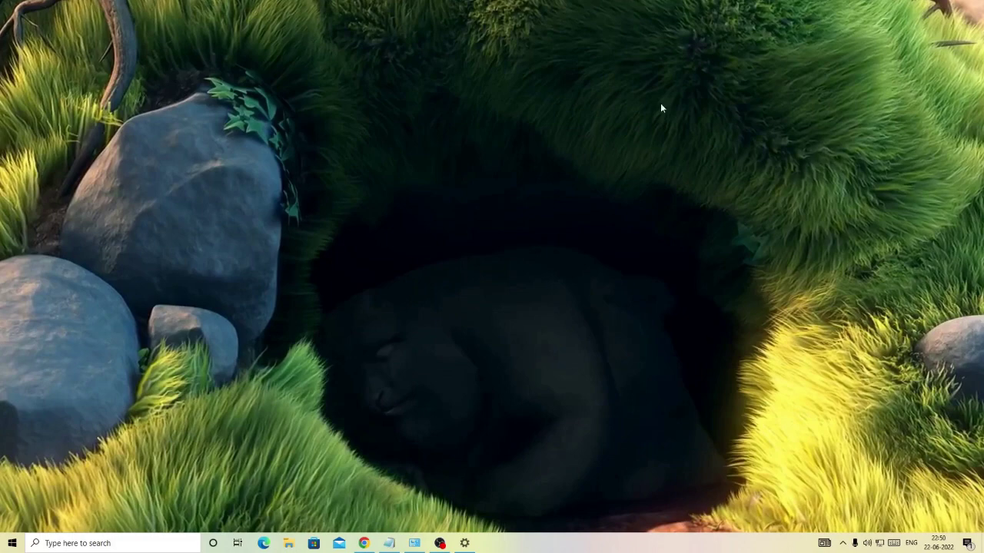
Search for cmd and launch Command Prompt as administrator
{"action": "left_click", "coordinate": [144, 544]}
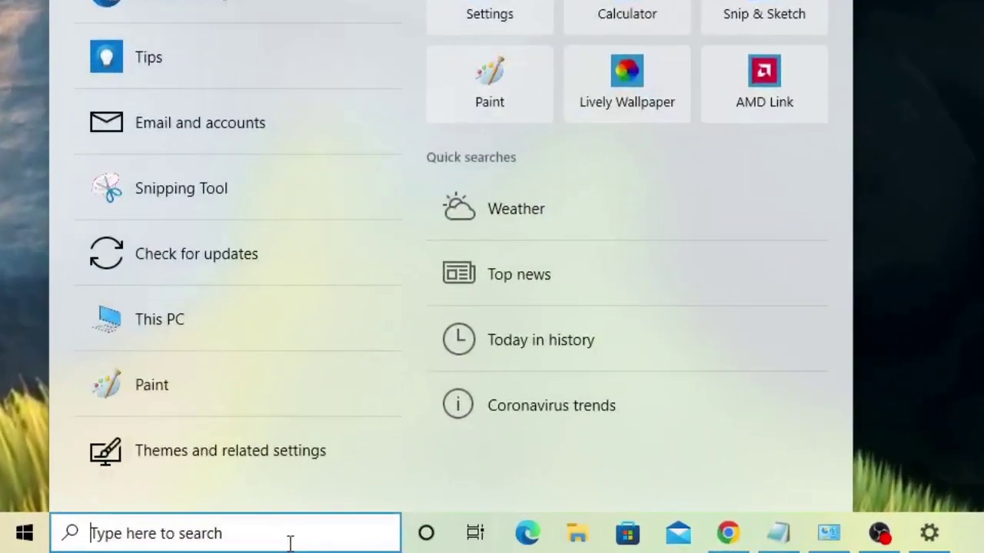
{"action": "type", "text": "cmd"}
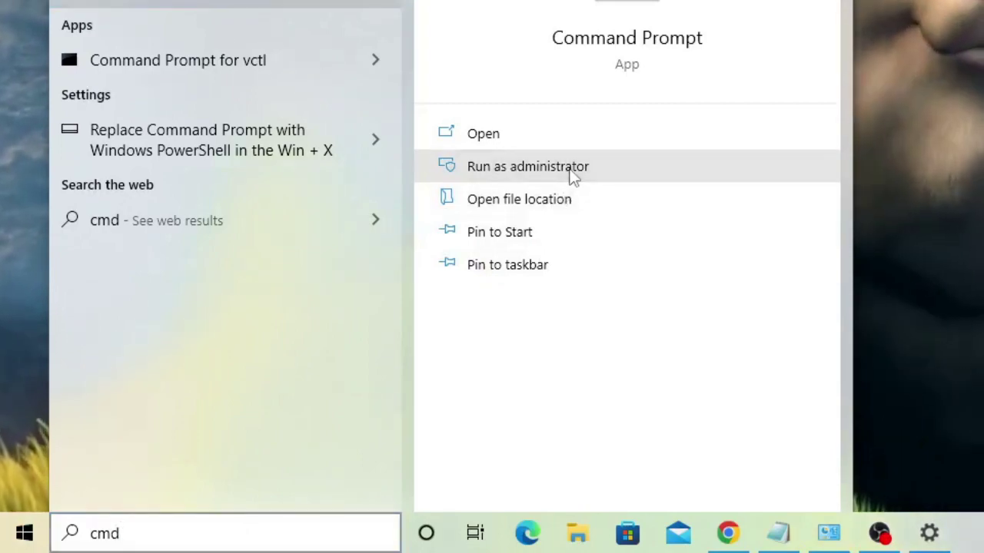
{"action": "left_click", "coordinate": [571, 170]}
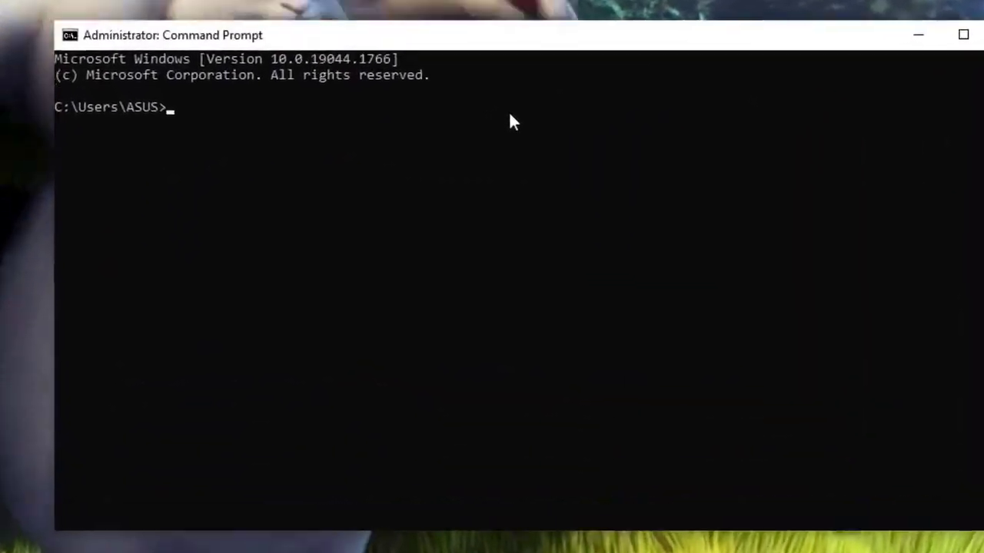
Run chkdsk c: /f /r to fix errors and recover bad sectors on drive C:
{"action": "type", "text": "ch"}
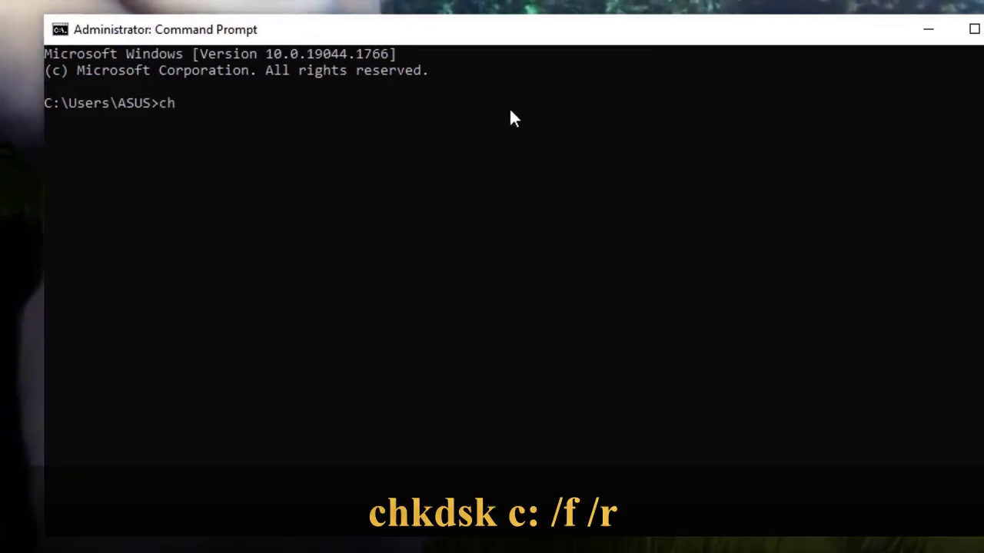
{"action": "type", "text": "kd"}
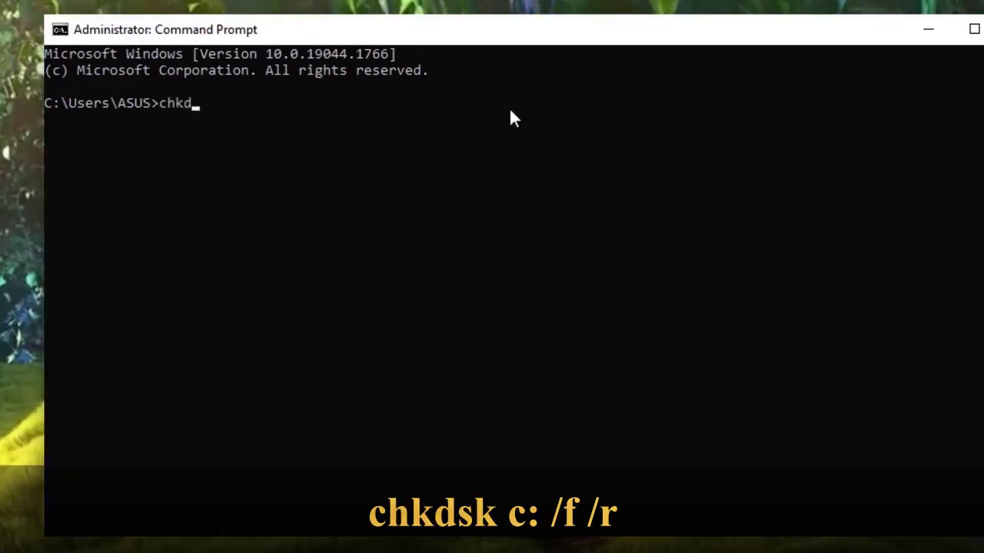
{"action": "type", "text": "s"}
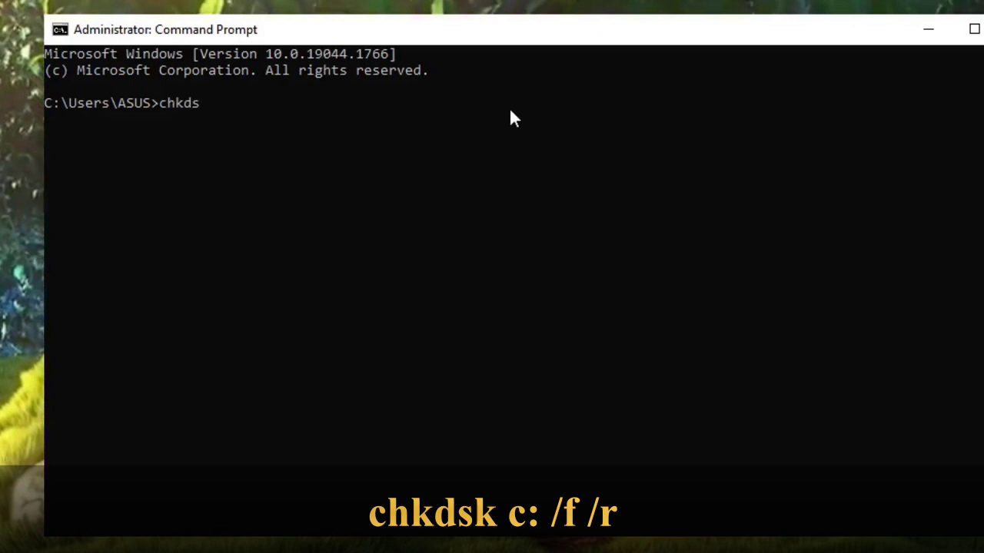
{"action": "type", "text": "k"}
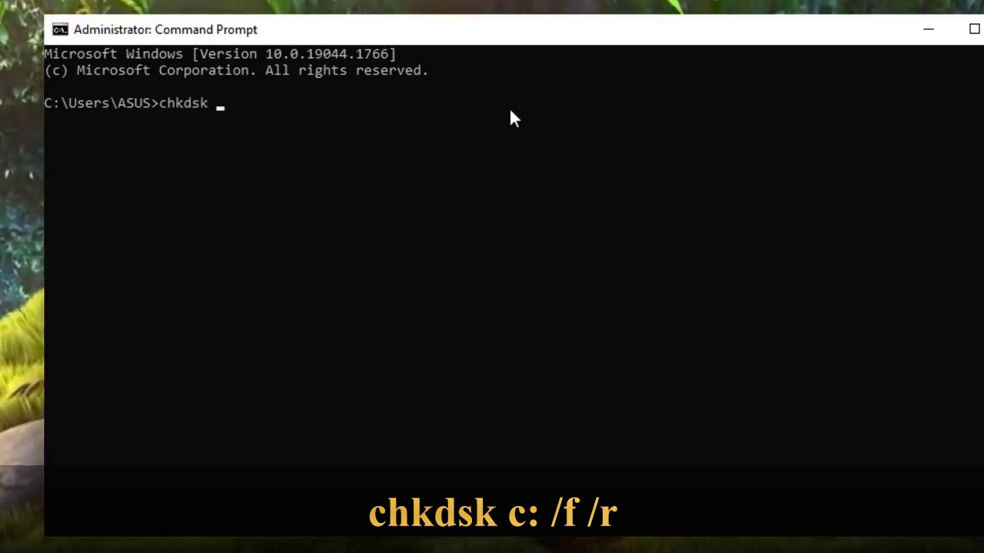
{"action": "type", "text": " c:"}
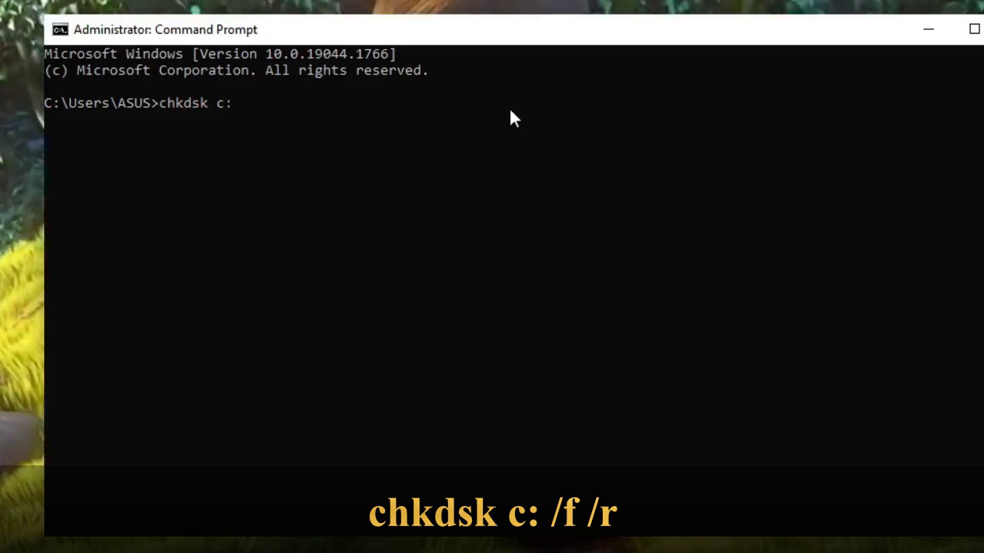
{"action": "type", "text": " /f /r"}
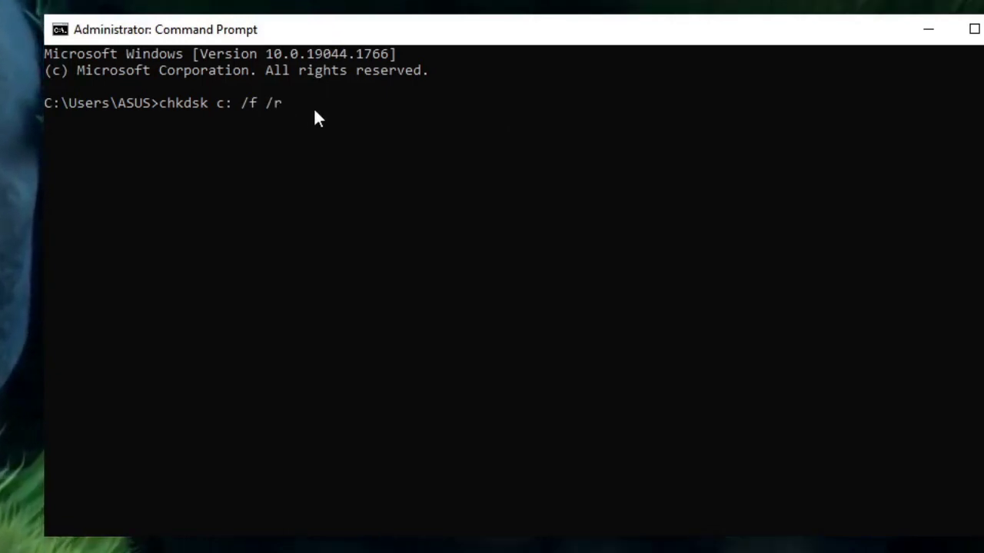
{"action": "key", "text": "Return"}
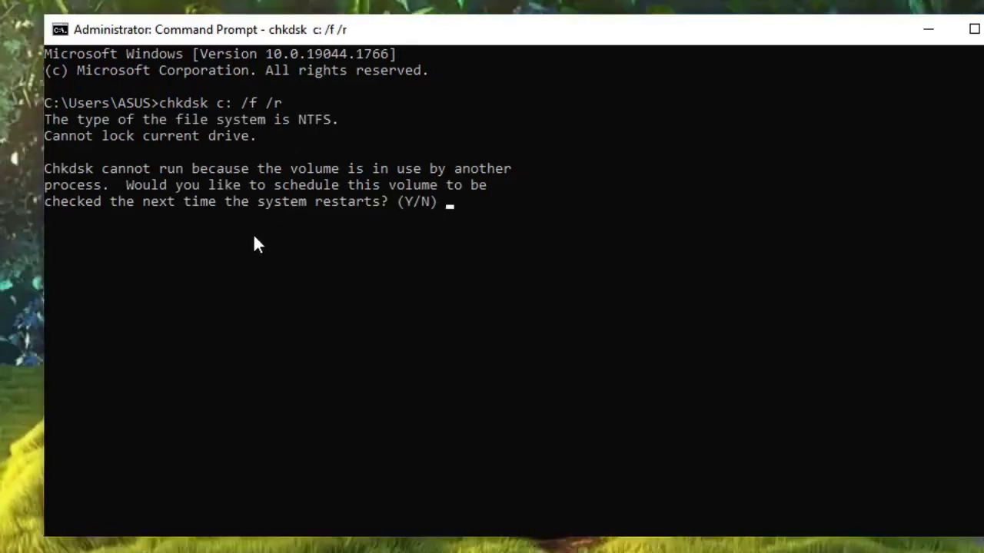
Answer Y to schedule the C: volume check for the next restart
{"action": "type", "text": "y"}
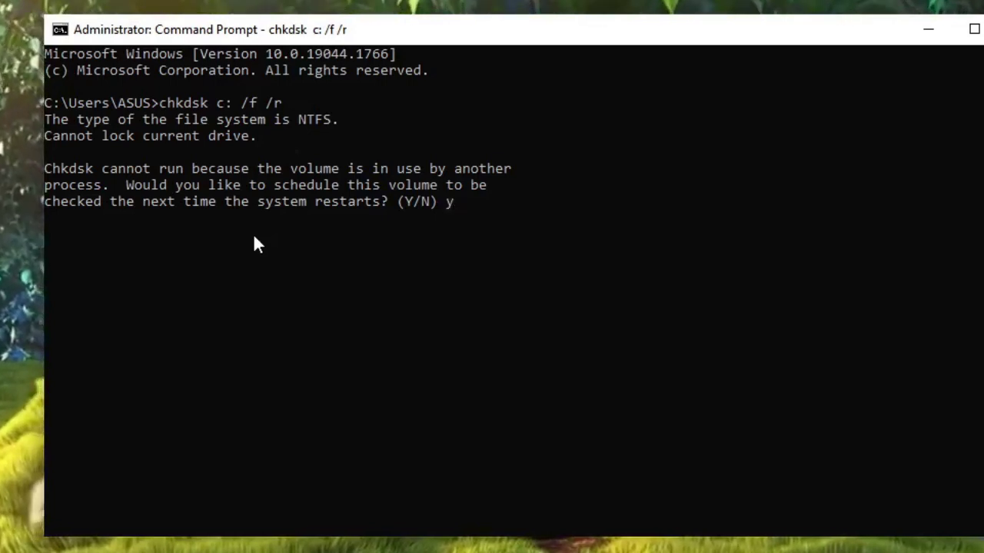
{"action": "key", "text": "Return"}
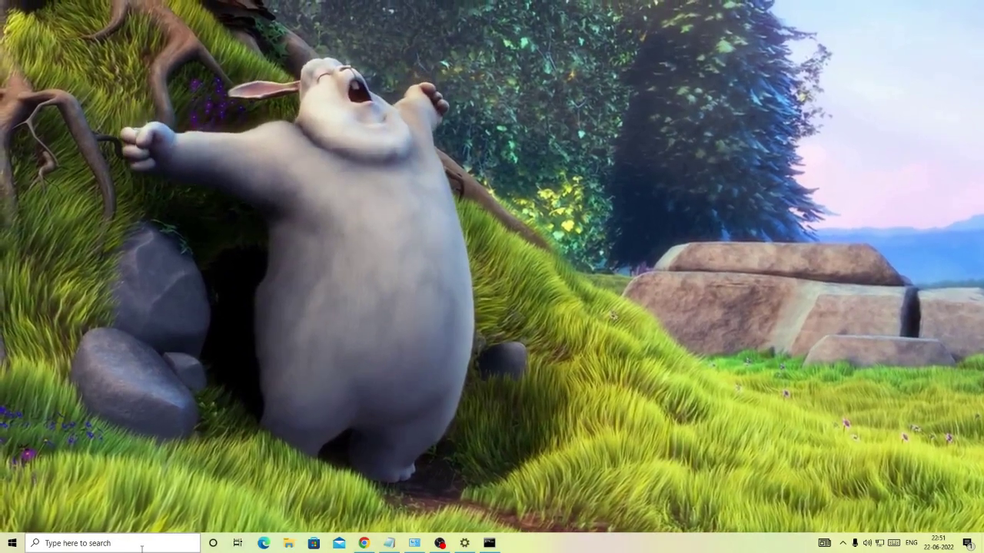
Search for cleanmgr and run Disk Cleanup as administrator on drive C:
{"action": "left_click", "coordinate": [65, 546]}
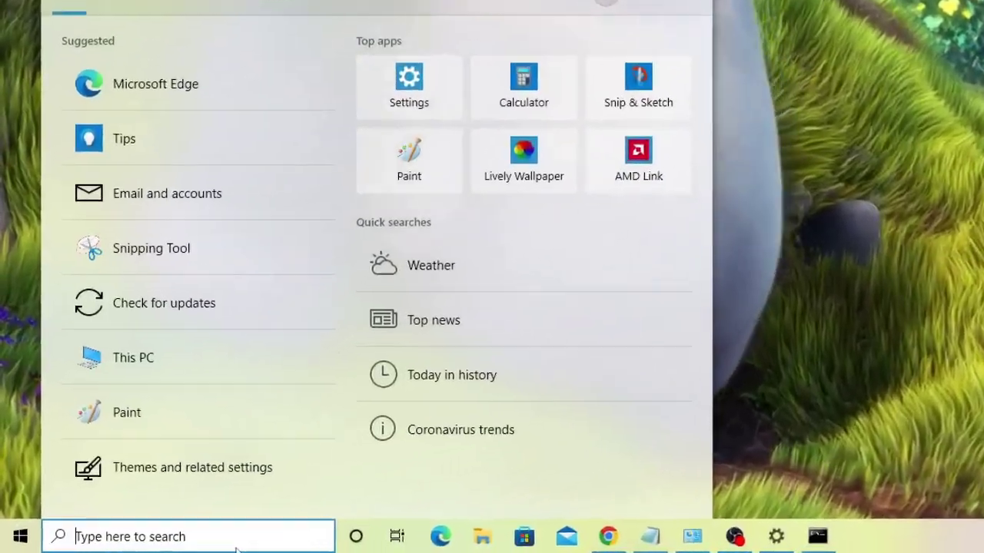
{"action": "type", "text": "cl"}
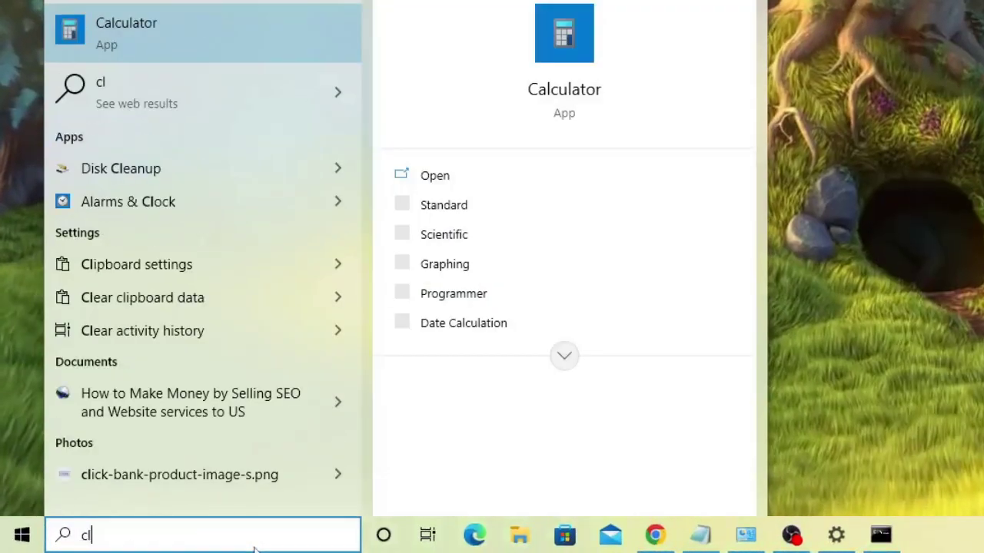
{"action": "type", "text": "eanmgr"}
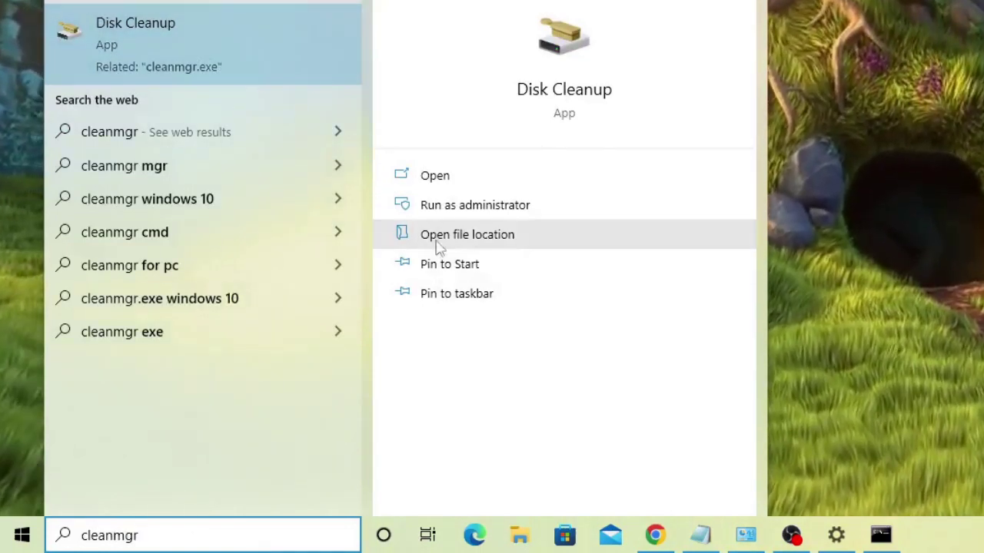
{"action": "left_click", "coordinate": [534, 216]}
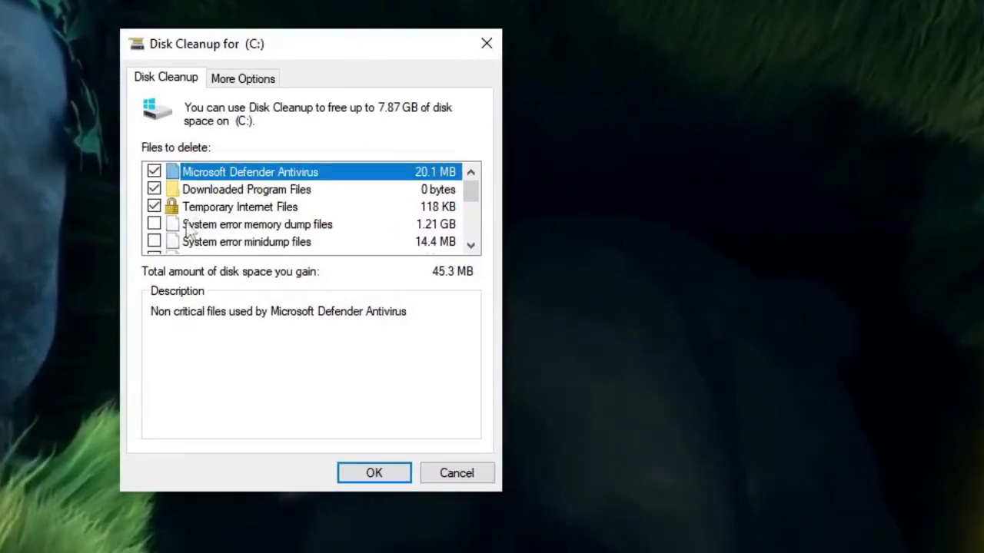
Include Windows error reports and DirectX Shader Cache in the cleanup, totalling 57.1 MB, and confirm
{"action": "scroll", "coordinate": [209, 213], "scroll_direction": "down", "scroll_amount": 1}
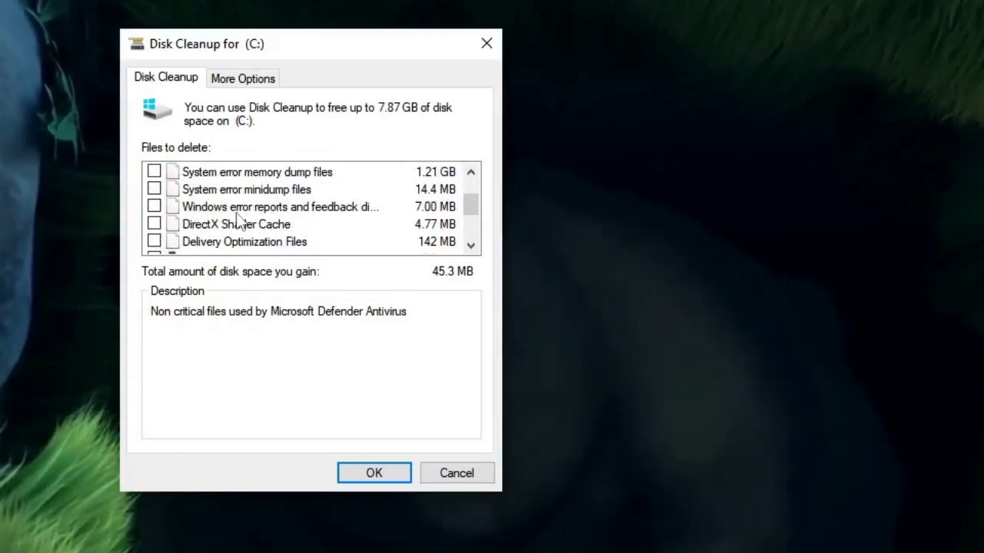
{"action": "scroll", "coordinate": [231, 220], "scroll_direction": "down", "scroll_amount": 1}
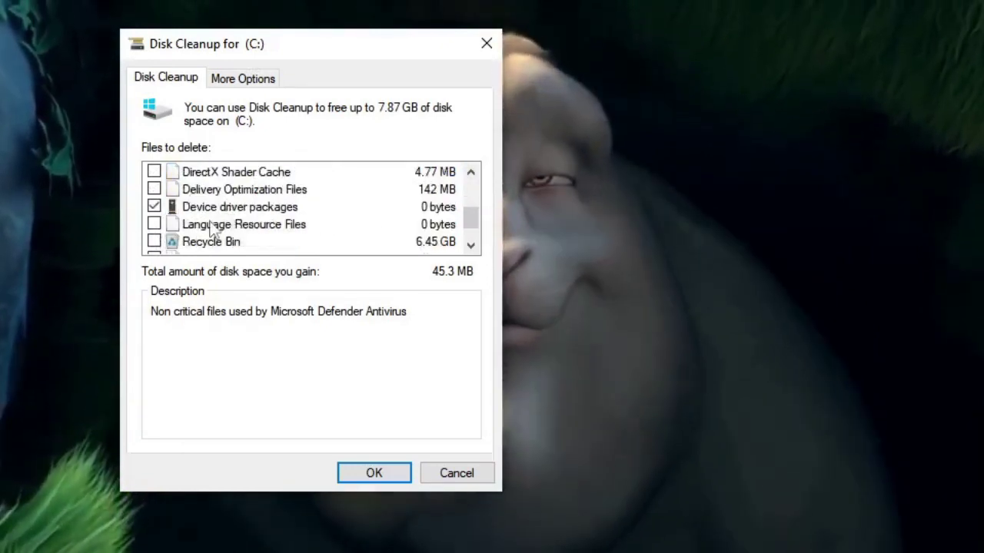
{"action": "scroll", "coordinate": [212, 227], "scroll_direction": "up", "scroll_amount": 1}
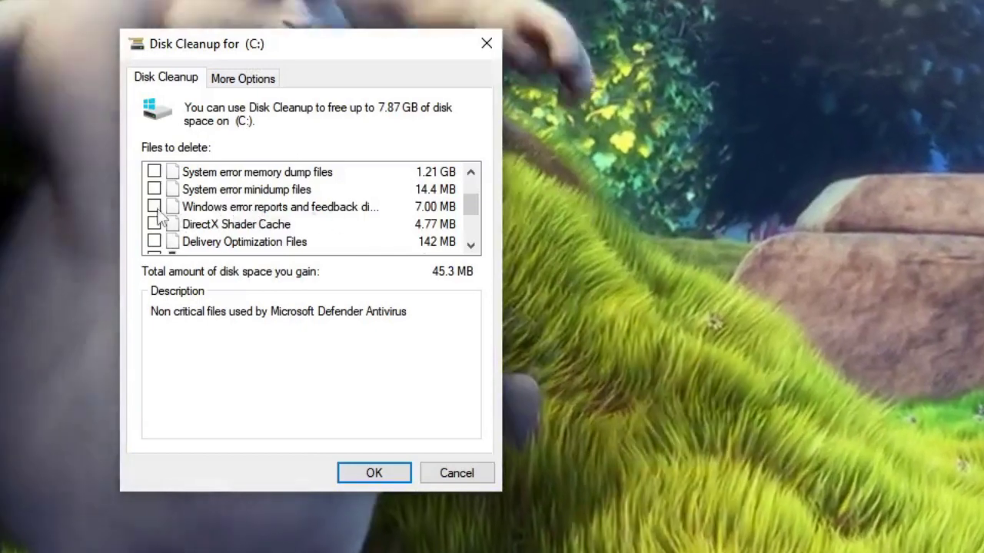
{"action": "left_click", "coordinate": [154, 207]}
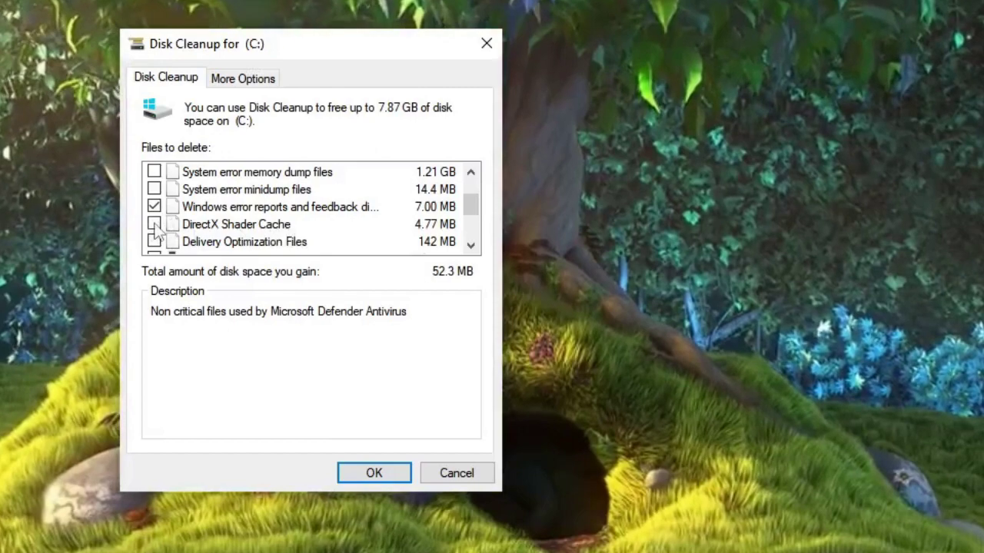
{"action": "left_click", "coordinate": [154, 224]}
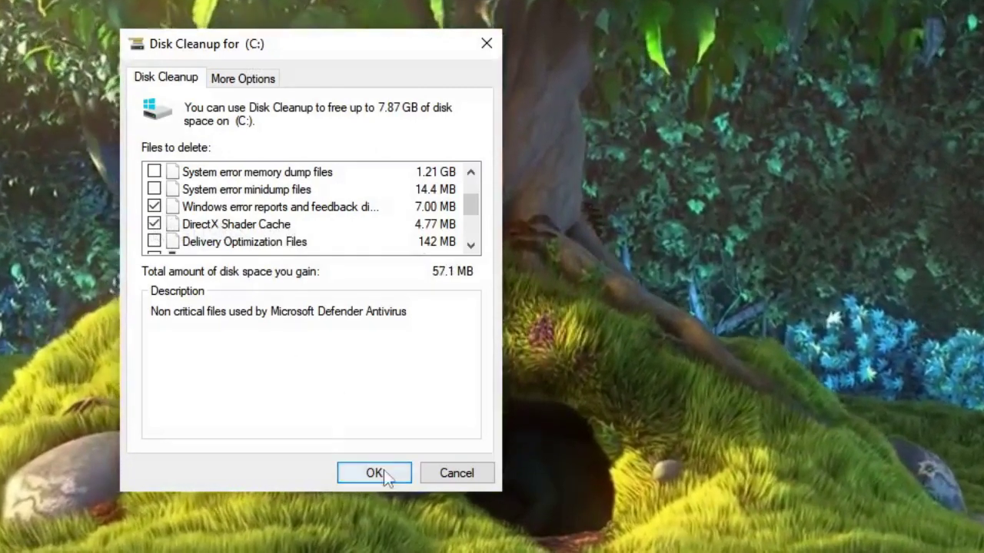
{"action": "left_click", "coordinate": [380, 474]}
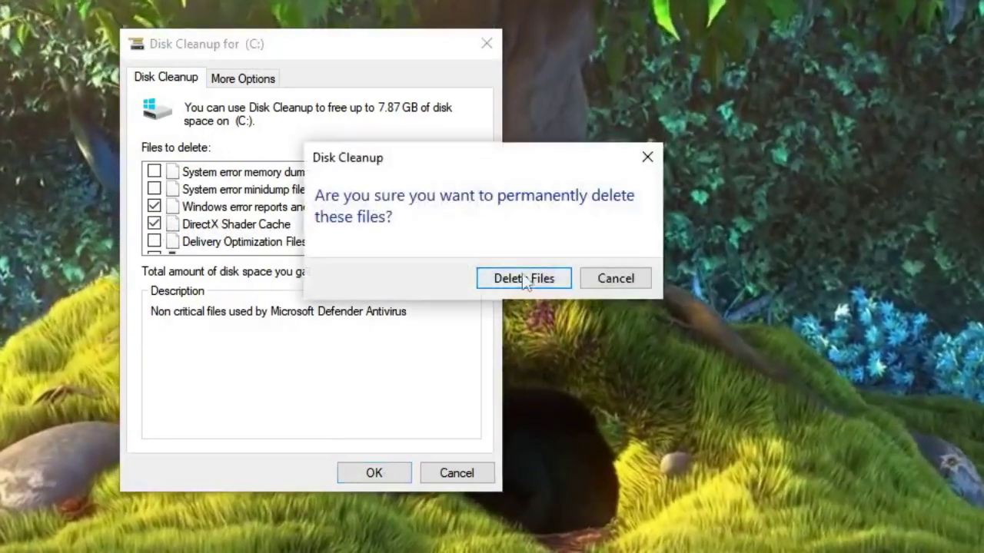
Confirm permanent deletion of the selected temporary files from drive C:
{"action": "left_click", "coordinate": [519, 280]}
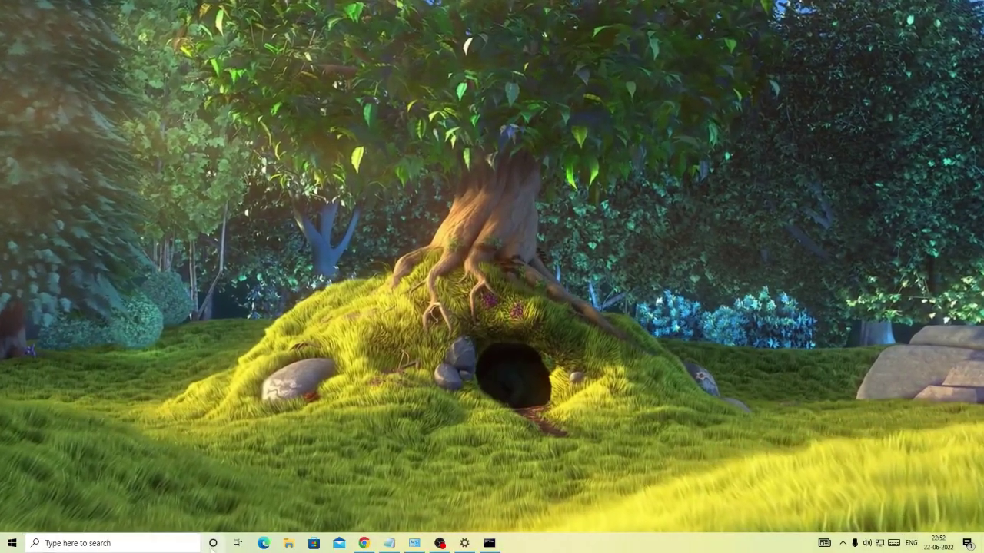
Search for update and open the Windows Update settings page
{"action": "left_click", "coordinate": [159, 543]}
{"action": "type", "text": "upda"}
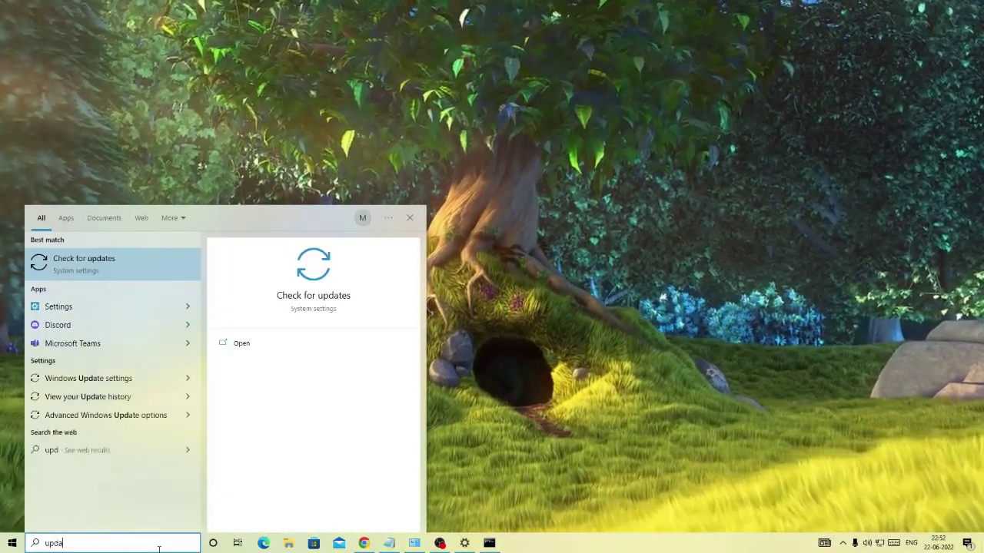
{"action": "type", "text": "te"}
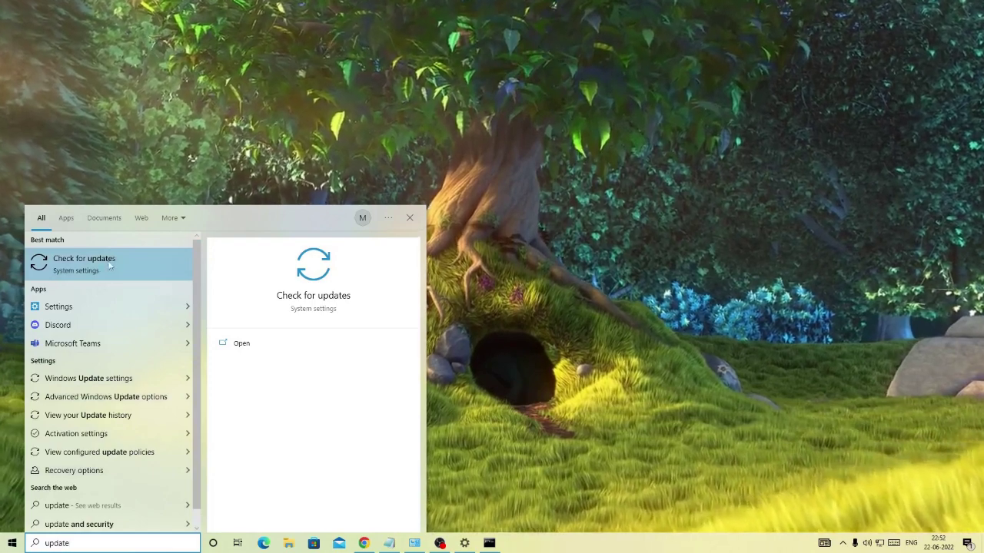
{"action": "left_click", "coordinate": [139, 264]}
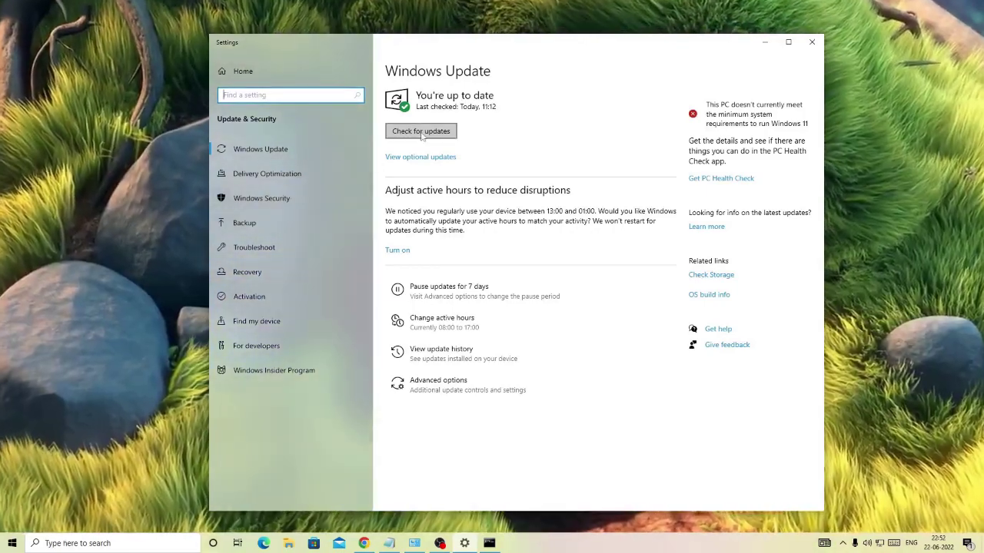
Run a new update check, which reports the PC is up to date
{"action": "left_click", "coordinate": [421, 132]}
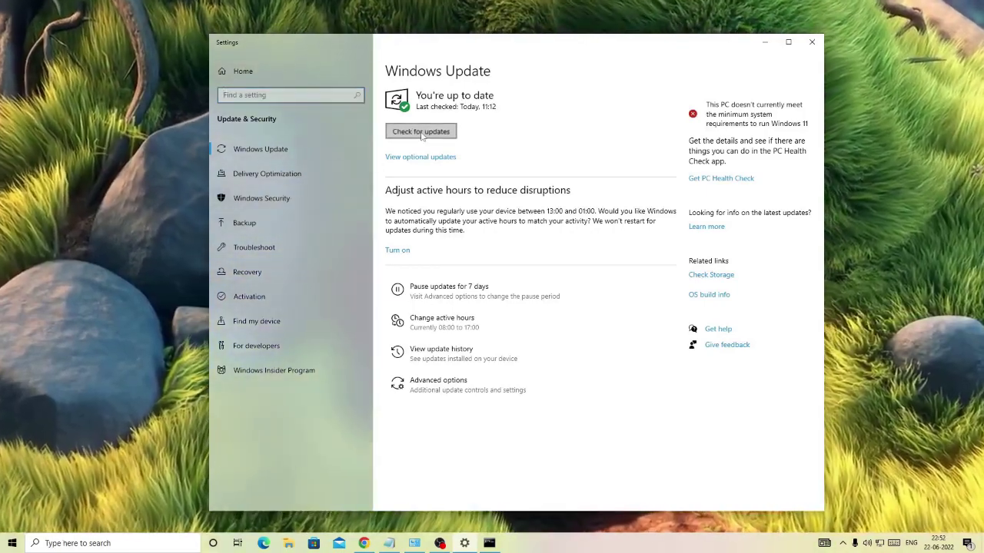